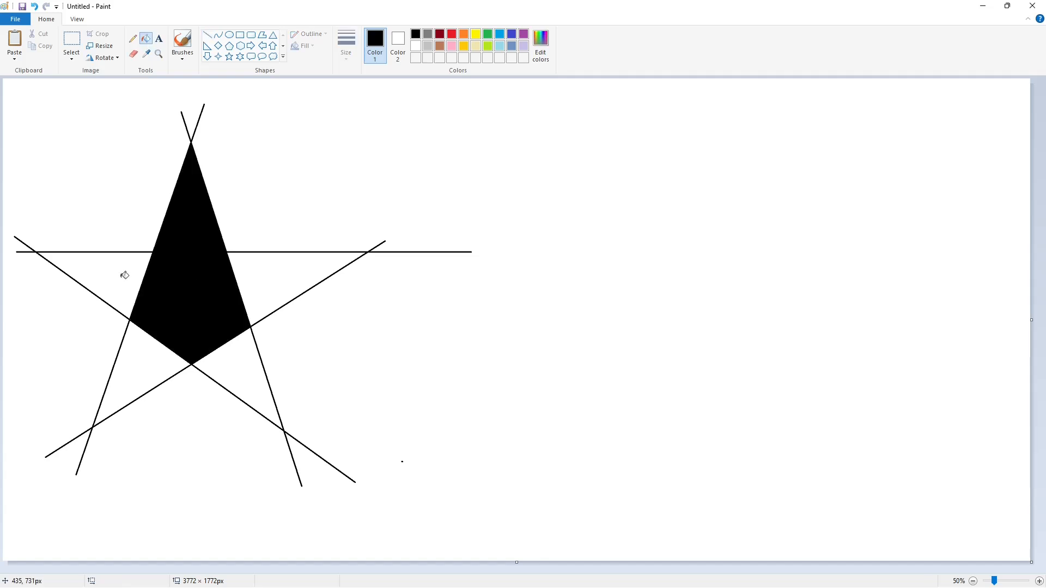
# Step: Fill the remaining sections of the star black, then recolour the whole star purple
pyautogui.click(120, 276)
pyautogui.click(245, 376)
pyautogui.click(523, 35)
pyautogui.click(210, 271)
# Step: Mix a custom lighter purple with red 182, green 90 and blue 182, and apply it to the star
pyautogui.click(542, 46)
pyautogui.click(633, 270)
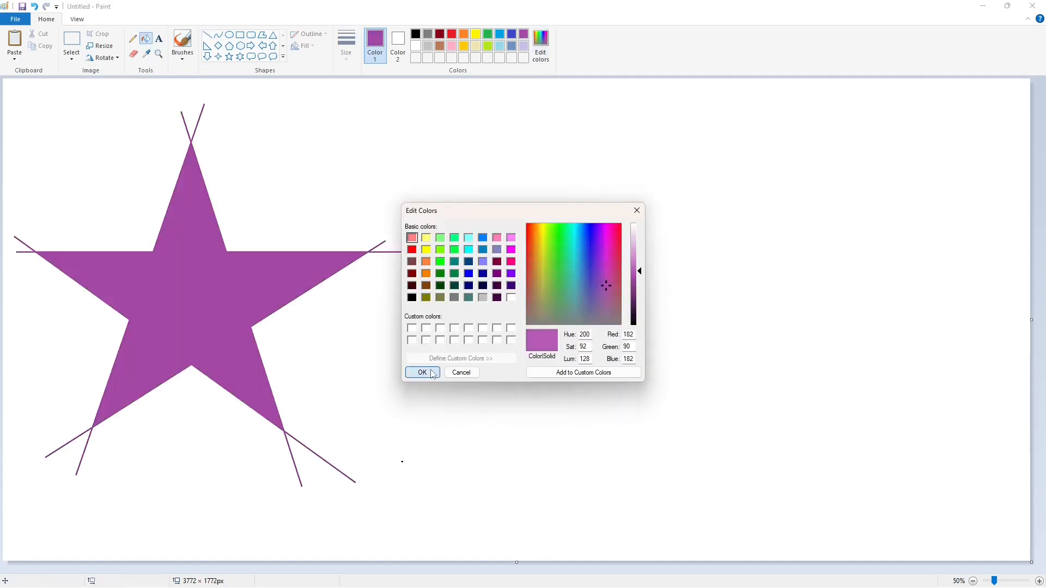
pyautogui.click(422, 372)
# Step: Draw a small black circle outline on the blank canvas just right of the star's upper point
pyautogui.click(230, 35)
pyautogui.click(415, 34)
pyautogui.moveTo(186, 158); pyautogui.dragTo(281, 194)
pyautogui.hotkey('ctrl', 'z')
pyautogui.press('Right')
pyautogui.press('Right')
pyautogui.press('Right')
pyautogui.press('Right')
pyautogui.press('Right')
pyautogui.press('Right')
pyautogui.press('Right')
pyautogui.press('Right')
pyautogui.press('Right')
pyautogui.press('Right')
# Step: Copy the small circle and place a pasted copy with transparent selection inside the star's upper point
pyautogui.click(72, 41)
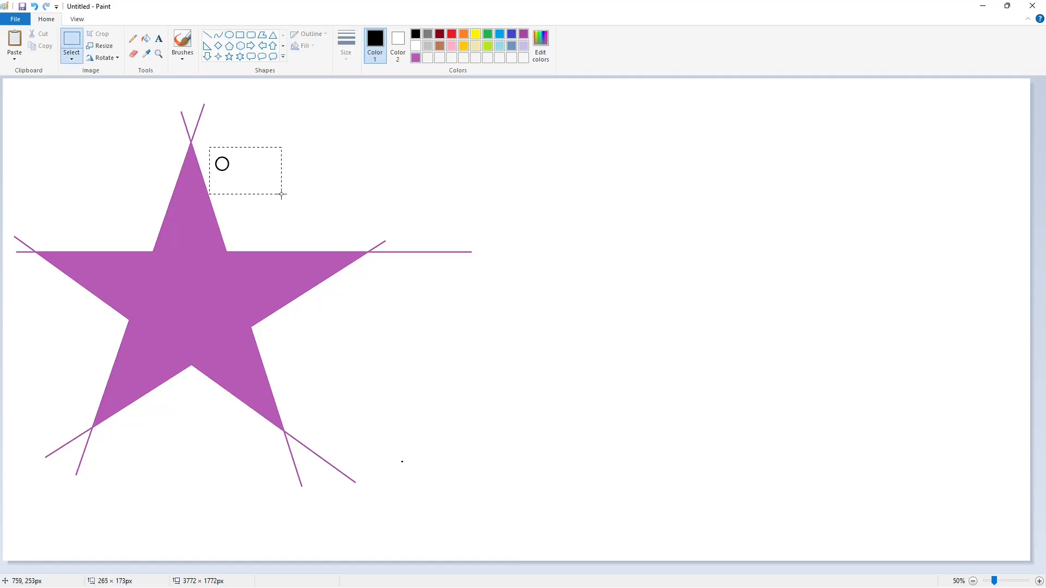
pyautogui.click(1039, 581)
pyautogui.hscroll(2, 185, 171)
pyautogui.hotkey('ctrl', 'v')
pyautogui.click(71, 59)
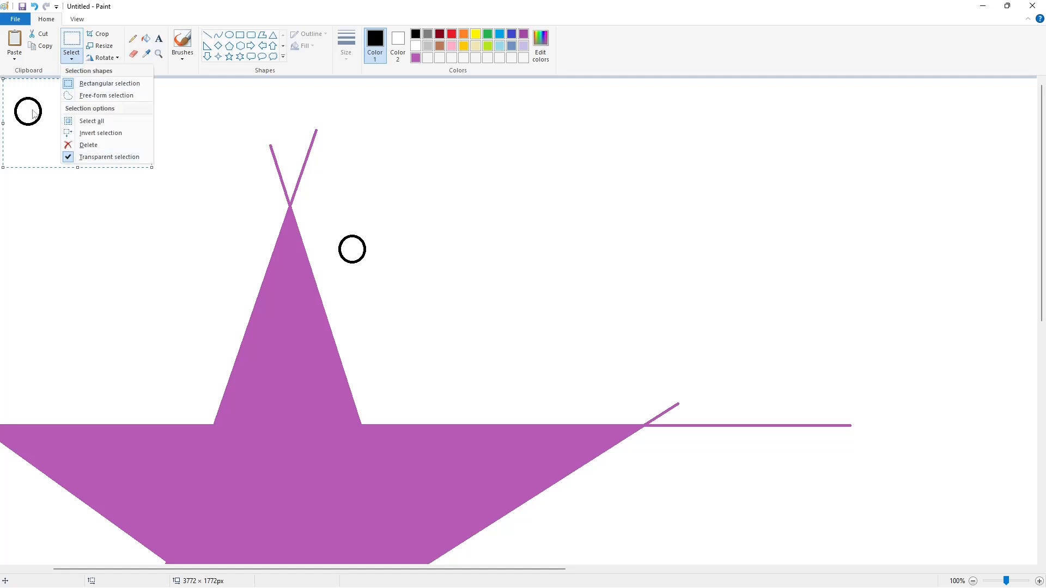
pyautogui.click(104, 155)
pyautogui.moveTo(24, 108); pyautogui.dragTo(286, 247)
pyautogui.click(443, 243)
# Step: Fill the tip and line ends above the circle at the star's upper point with white
pyautogui.click(146, 38)
pyautogui.click(416, 46)
pyautogui.click(291, 223)
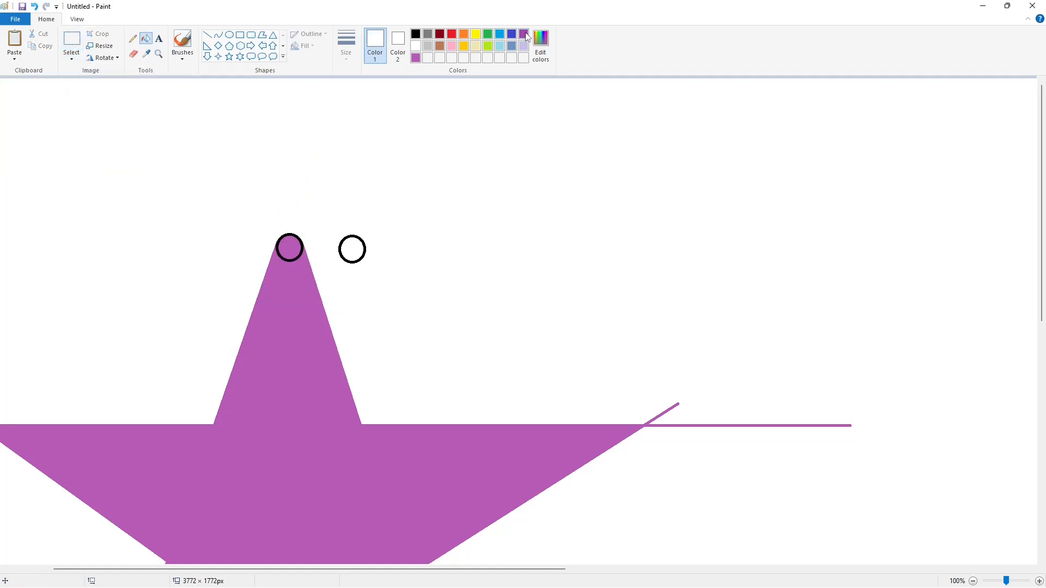
# Step: Try recolouring the circle outline at the star's upper point purple and filling the star white
pyautogui.click(524, 34)
pyautogui.click(300, 240)
pyautogui.scroll(-3, 854, 482)
pyautogui.scroll(3, 401, 460)
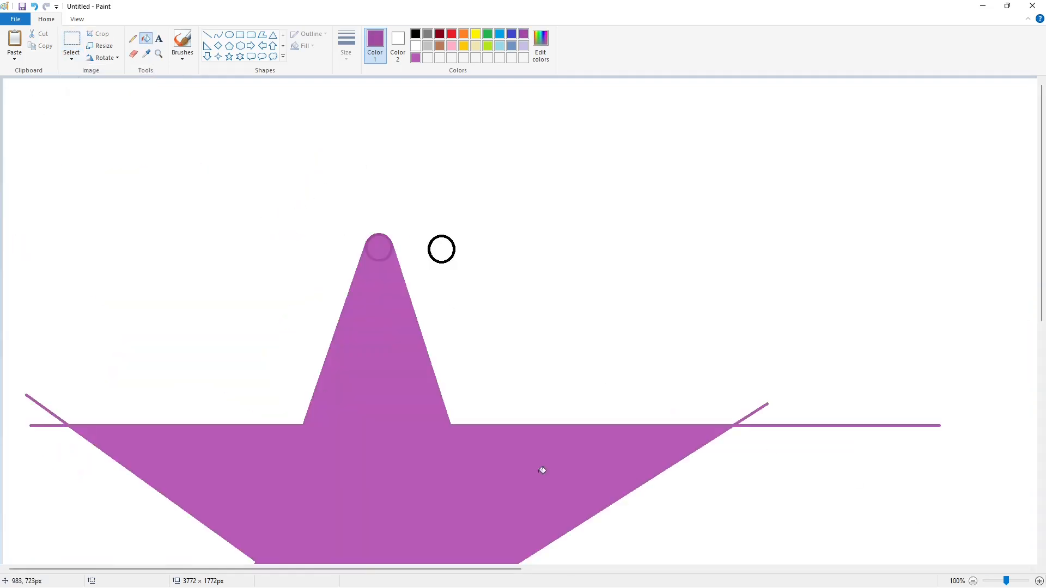
pyautogui.hotkey('ctrl', 'z')
pyautogui.hotkey('ctrl', 'z')
pyautogui.scroll(-3, 450, 242)
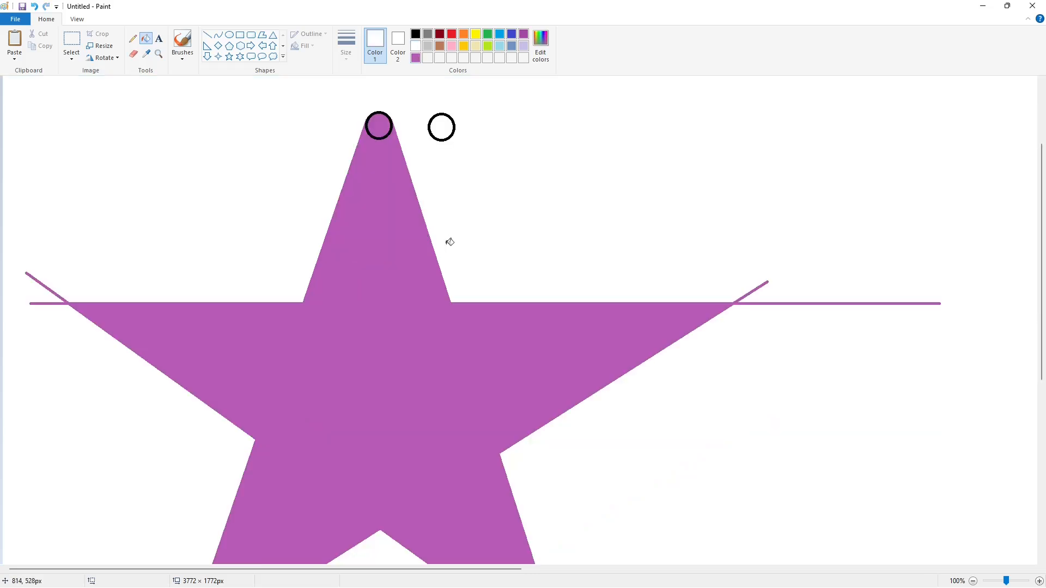
pyautogui.click(380, 199)
pyautogui.hotkey('ctrl', 'z')
# Step: Try to round the star's left point with a pasted copy of the circle and a white fill beyond it
pyautogui.hotkey('ctrl', 'v')
pyautogui.moveTo(93, 117); pyautogui.dragTo(175, 323)
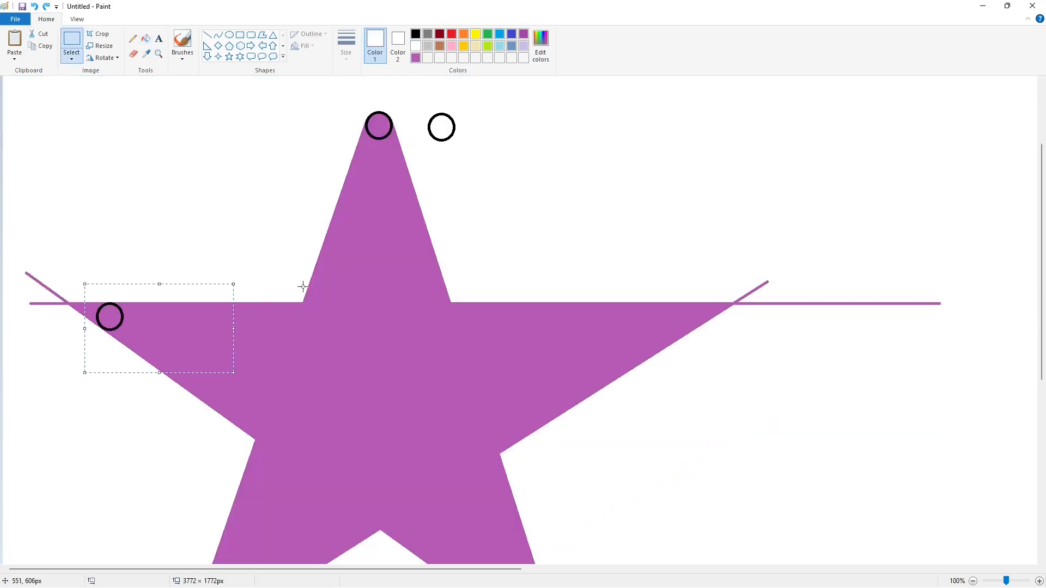
pyautogui.press('Left')
pyautogui.press('Left')
pyautogui.click(283, 254)
pyautogui.click(146, 39)
pyautogui.click(85, 309)
pyautogui.click(973, 581)
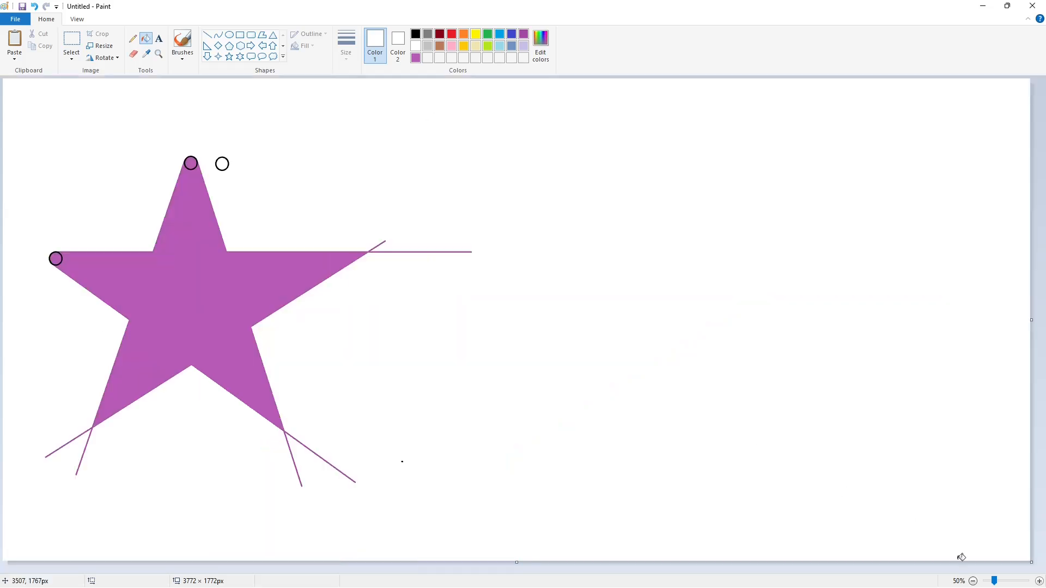
pyautogui.hotkey('ctrl', 'z')
# Step: Draw a slightly smaller black circle outline above the star's left point and copy it
pyautogui.click(229, 34)
pyautogui.click(415, 34)
pyautogui.moveTo(45, 253)
pyautogui.mouseDown()
pyautogui.moveTo(53, 262)
pyautogui.moveTo(57, 243)
pyautogui.mouseUp()
pyautogui.click(71, 40)
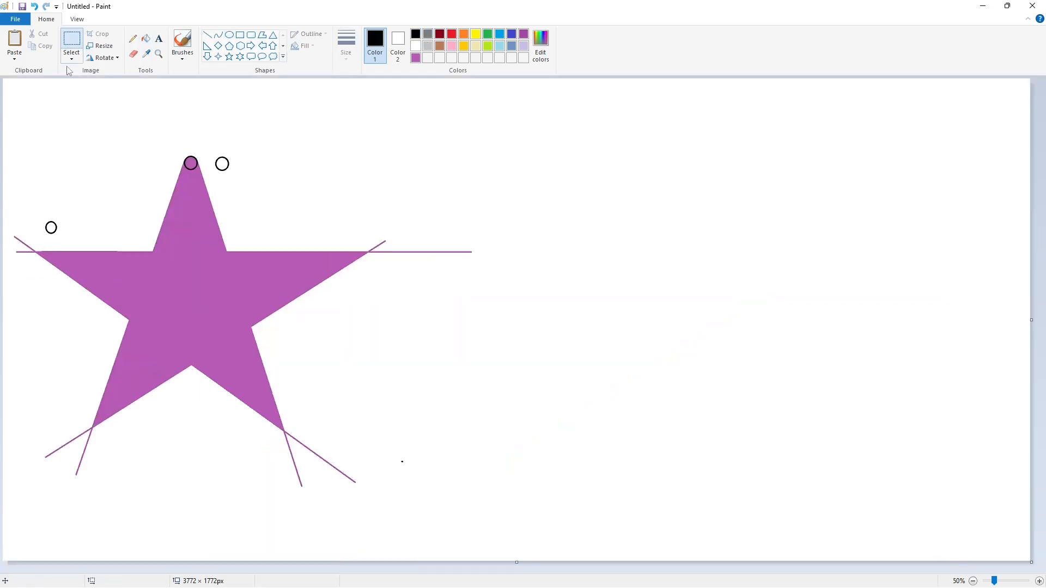
pyautogui.moveTo(42, 203); pyautogui.dragTo(79, 242)
pyautogui.click(41, 45)
# Step: Try to round the star's left point with the smaller copied circle and a white fill outside it
pyautogui.click(1039, 581)
pyautogui.hotkey('ctrl', 'v')
pyautogui.moveTo(33, 131); pyautogui.dragTo(108, 193)
pyautogui.click(145, 38)
pyautogui.click(415, 46)
pyautogui.keyDown('ctrl'); pyautogui.scroll(-1, 901, 524); pyautogui.keyUp('ctrl')
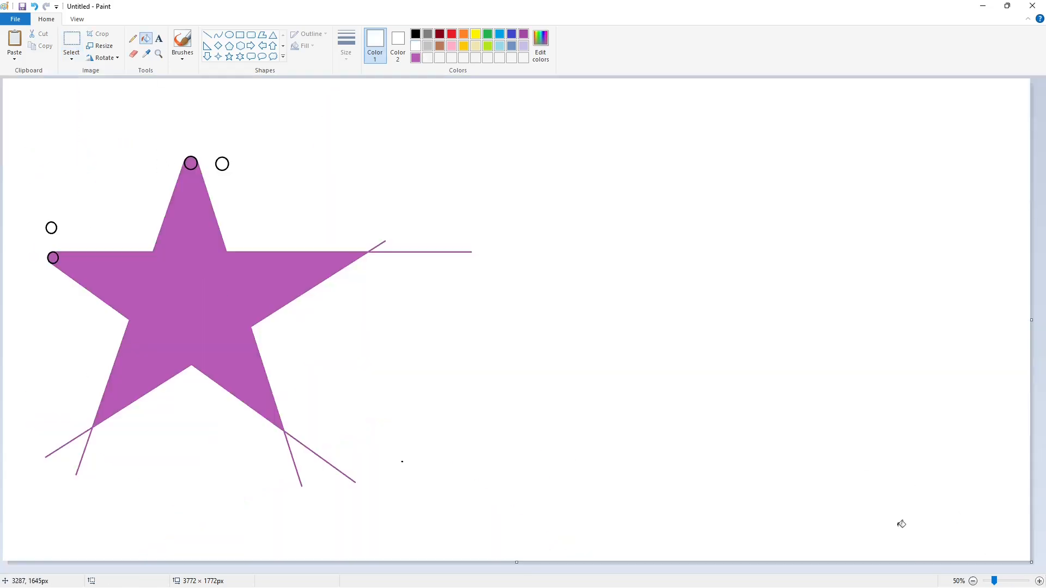
pyautogui.hotkey('ctrl', 'z')
# Step: Draw an even smaller black circle outline beside the one above the star's left point
pyautogui.click(415, 34)
pyautogui.click(1039, 581)
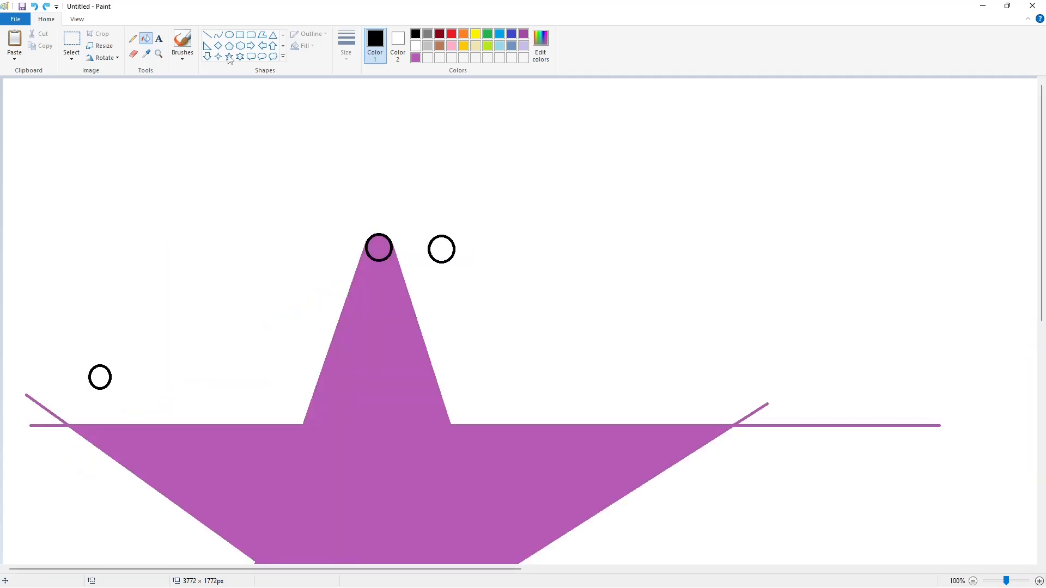
pyautogui.click(229, 34)
pyautogui.moveTo(62, 222); pyautogui.dragTo(72, 231)
# Step: Copy the smallest circle and fit a pasted copy between the edges of the star's left point
pyautogui.click(72, 41)
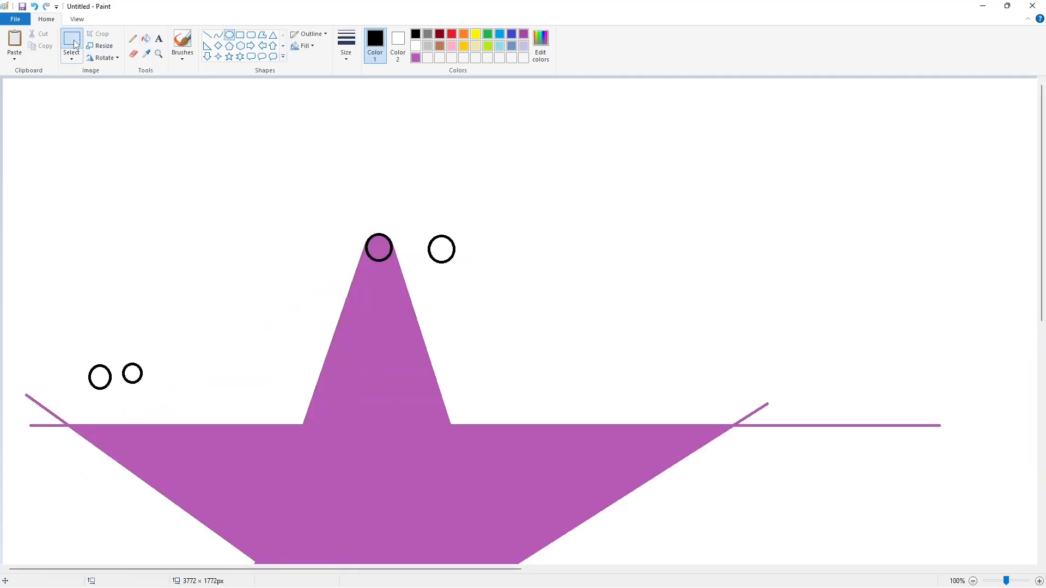
pyautogui.moveTo(116, 342); pyautogui.dragTo(194, 405)
pyautogui.hotkey('ctrl', 'c')
pyautogui.hotkey('ctrl', 'v')
pyautogui.moveTo(34, 132); pyautogui.dragTo(132, 455)
pyautogui.press('Left')
pyautogui.press('Left')
pyautogui.press('Left')
pyautogui.press('Left')
pyautogui.press('Left')
pyautogui.press('Left')
pyautogui.press('Left')
pyautogui.press('Left')
pyautogui.press('Left')
pyautogui.press('Left')
pyautogui.press('Left')
pyautogui.press('Left')
pyautogui.press('Left')
pyautogui.press('Left')
pyautogui.press('Left')
pyautogui.press('Left')
pyautogui.press('Left')
pyautogui.press('Left')
pyautogui.press('Left')
pyautogui.press('Left')
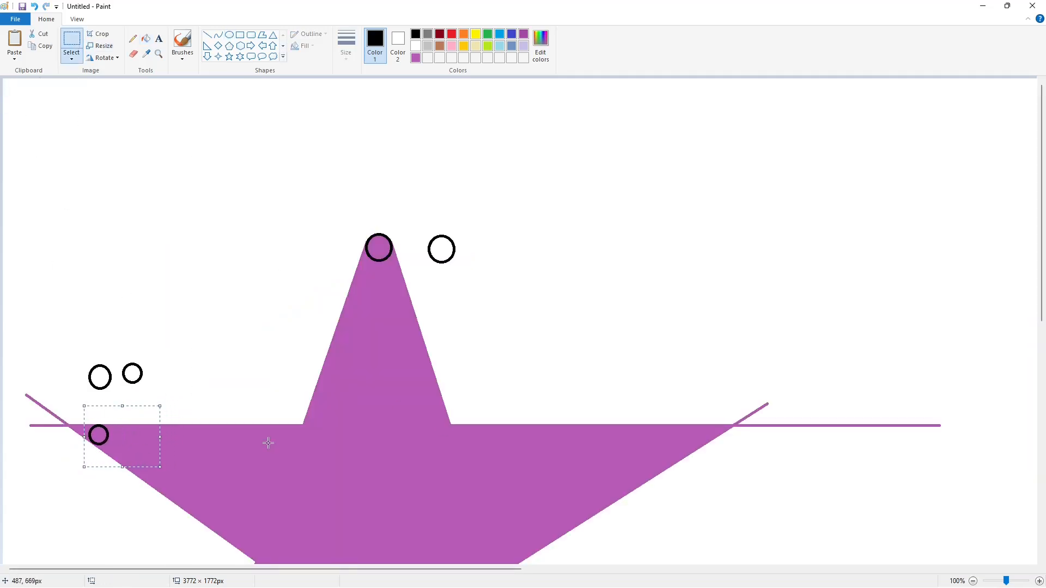
pyautogui.click(268, 443)
# Step: Fill the tip and line ends beyond the circle at the star's left point with white
pyautogui.click(415, 45)
pyautogui.click(146, 38)
pyautogui.click(77, 426)
pyautogui.scroll(-1, 595, 489)
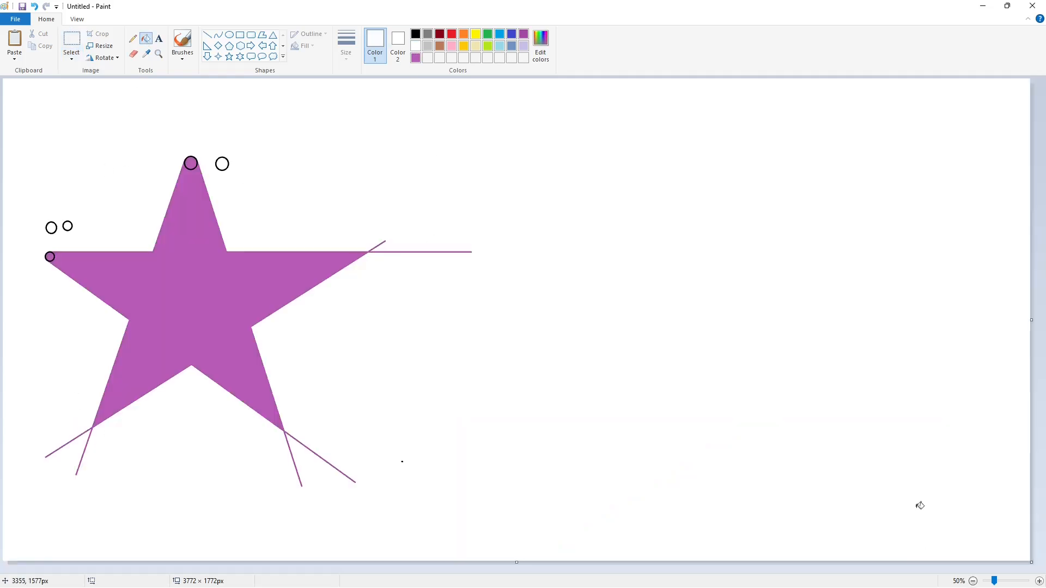
# Step: Fit another copy of the smallest circle into the star's lower-left point and fill the tip beyond it white
pyautogui.click(71, 41)
pyautogui.click(558, 226)
pyautogui.scroll(1, 754, 500)
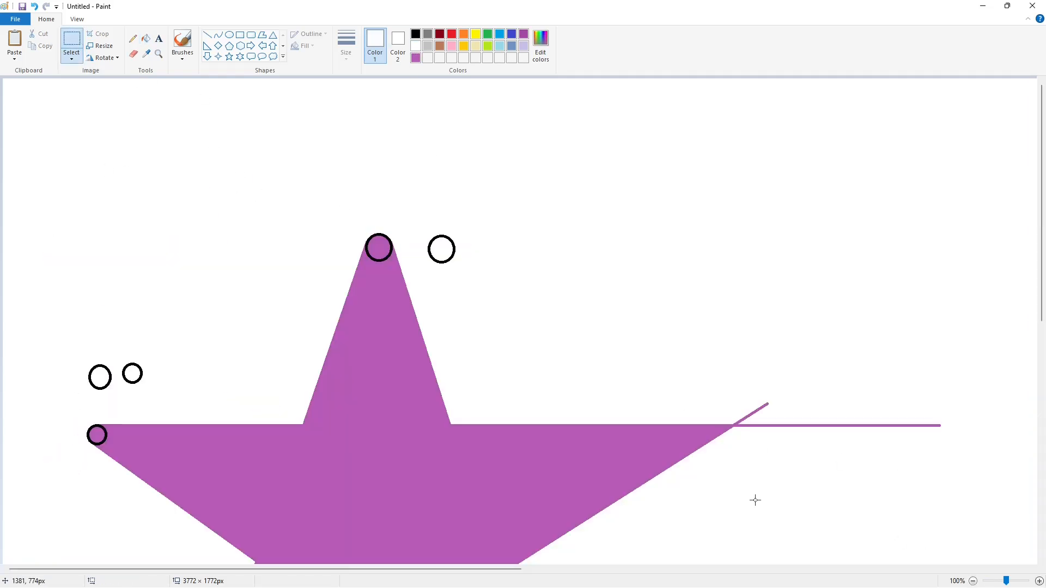
pyautogui.scroll(-3, 754, 499)
pyautogui.hotkey('ctrl', 'v')
pyautogui.moveTo(21, 111); pyautogui.dragTo(204, 515)
pyautogui.press('Left')
pyautogui.press('Down')
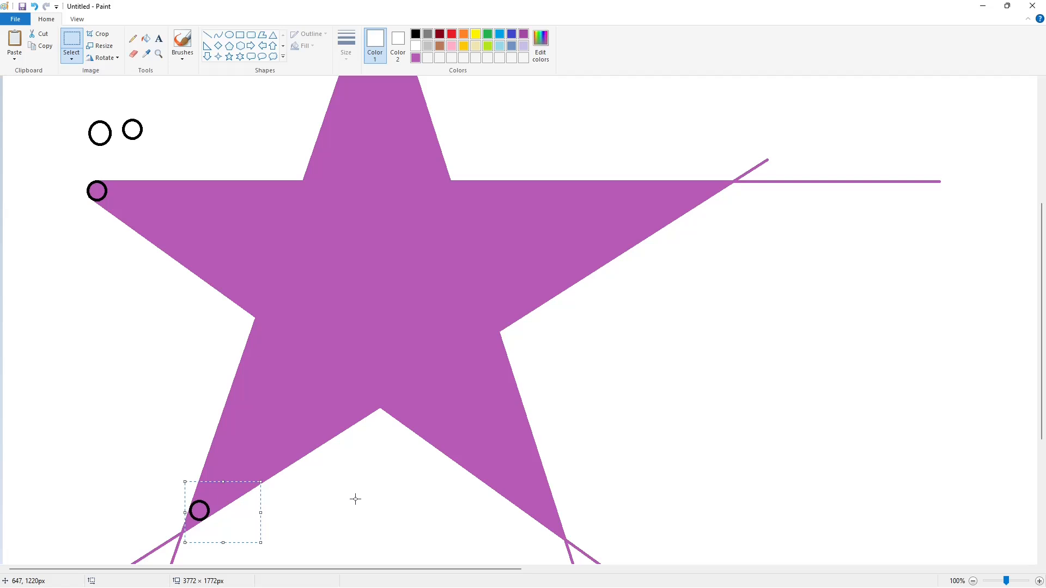
pyautogui.click(146, 38)
pyautogui.scroll(-1, 952, 544)
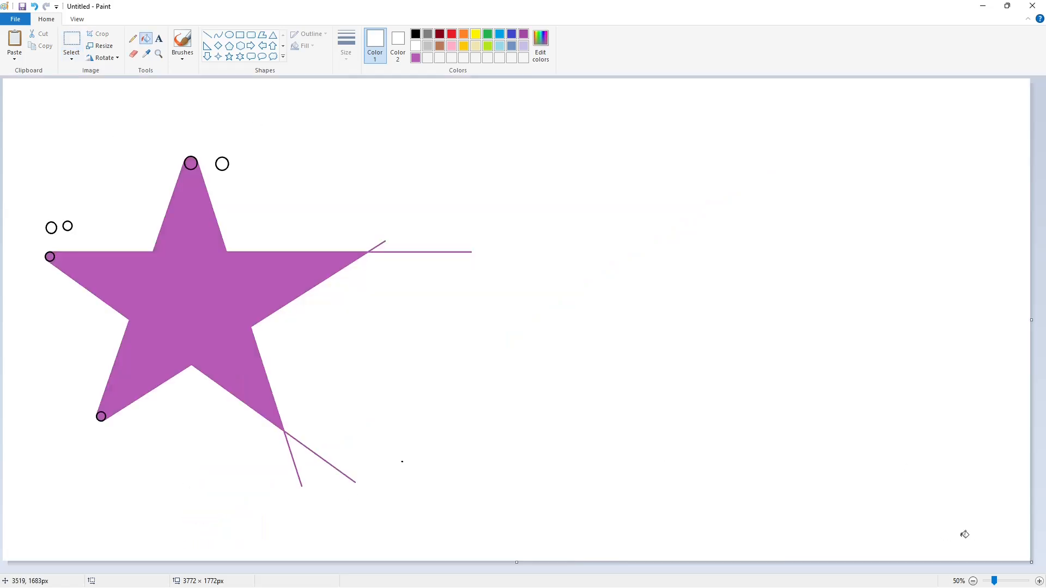
# Step: Try to round the star's lower-right point with the smallest circle and a white fill beyond it
pyautogui.scroll(1, 1002, 544)
pyautogui.scroll(-5, 522, 448)
pyautogui.hscroll(2, 523, 448)
pyautogui.hotkey('ctrl', 'v')
pyautogui.moveTo(16, 108); pyautogui.dragTo(414, 392)
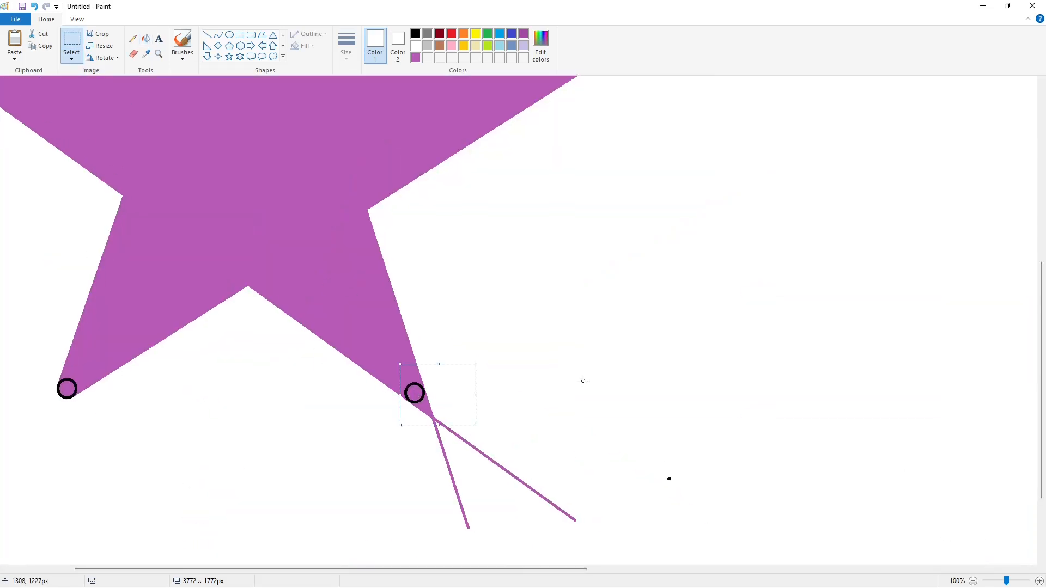
pyautogui.click(145, 38)
pyautogui.scroll(-1, 960, 570)
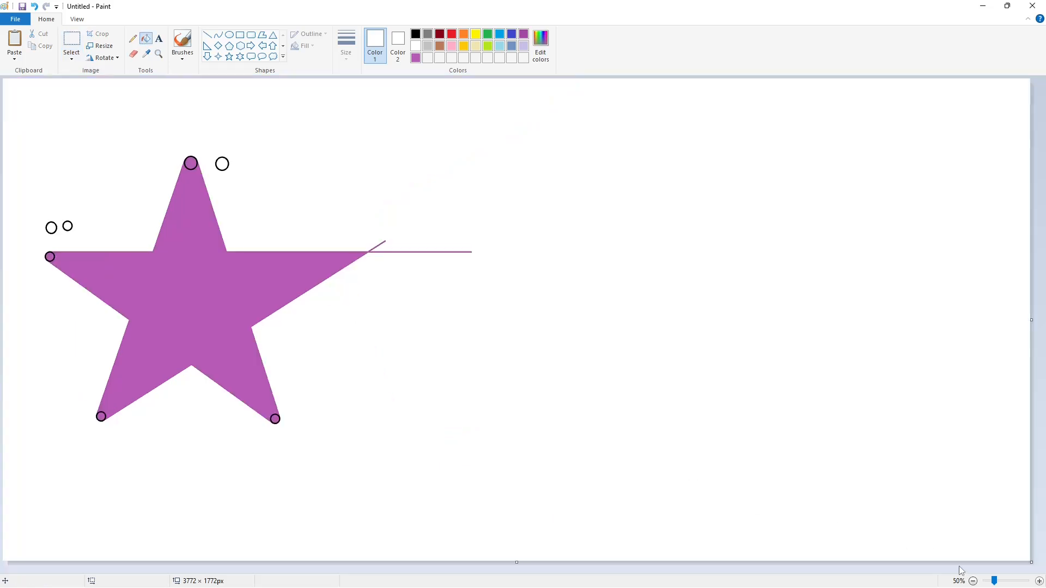
pyautogui.scroll(1, 583, 497)
pyautogui.hotkey('ctrl', 'z')
pyautogui.scroll(-1, 402, 459)
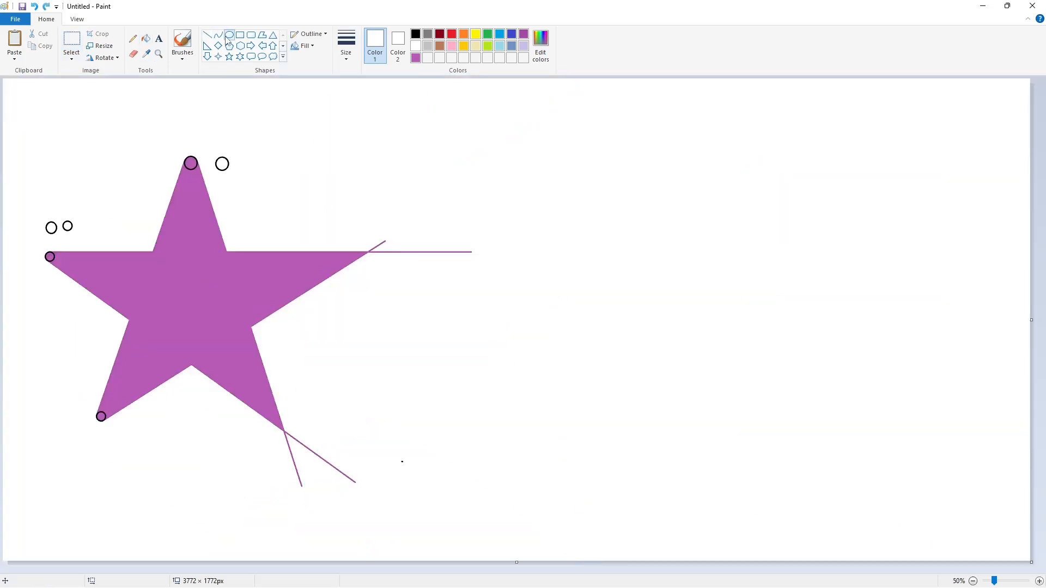
# Step: Draw a slightly larger black circle outline just right of the star's lower-right point
pyautogui.moveTo(280, 409); pyautogui.dragTo(334, 425)
pyautogui.press('Right')
pyautogui.press('Right')
pyautogui.press('Right')
pyautogui.press('Right')
pyautogui.press('Right')
pyautogui.press('Right')
pyautogui.press('Right')
pyautogui.press('Right')
pyautogui.press('Right')
pyautogui.press('Right')
pyautogui.press('Right')
pyautogui.press('Right')
pyautogui.press('Right')
pyautogui.press('Right')
# Step: Copy the new circle and fit a pasted copy into the star's lower-right point
pyautogui.click(71, 43)
pyautogui.click(854, 549)
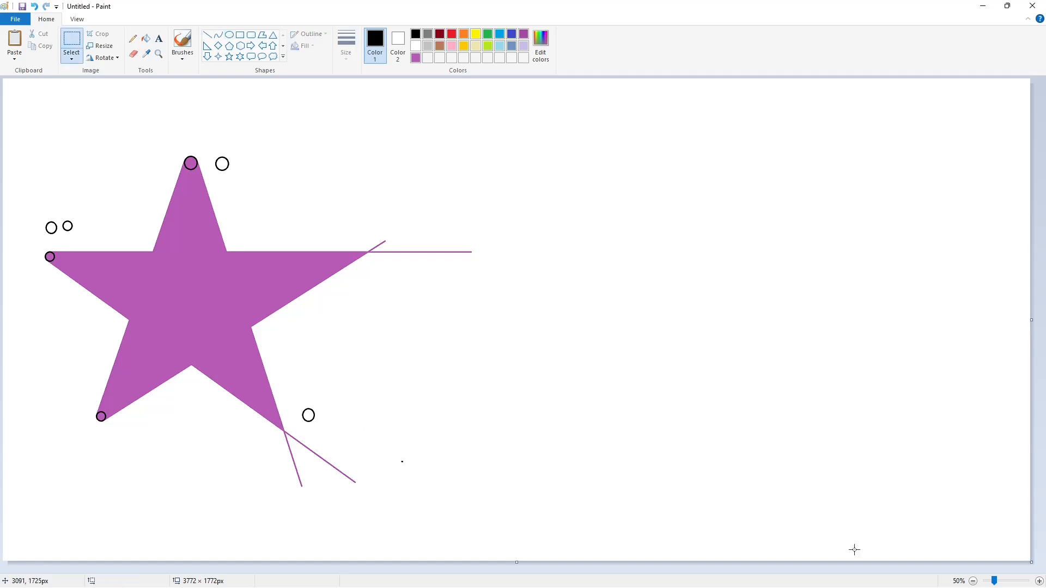
pyautogui.scroll(1, 636, 499)
pyautogui.hotkey('ctrl', 'v')
pyautogui.moveTo(49, 130); pyautogui.dragTo(544, 508)
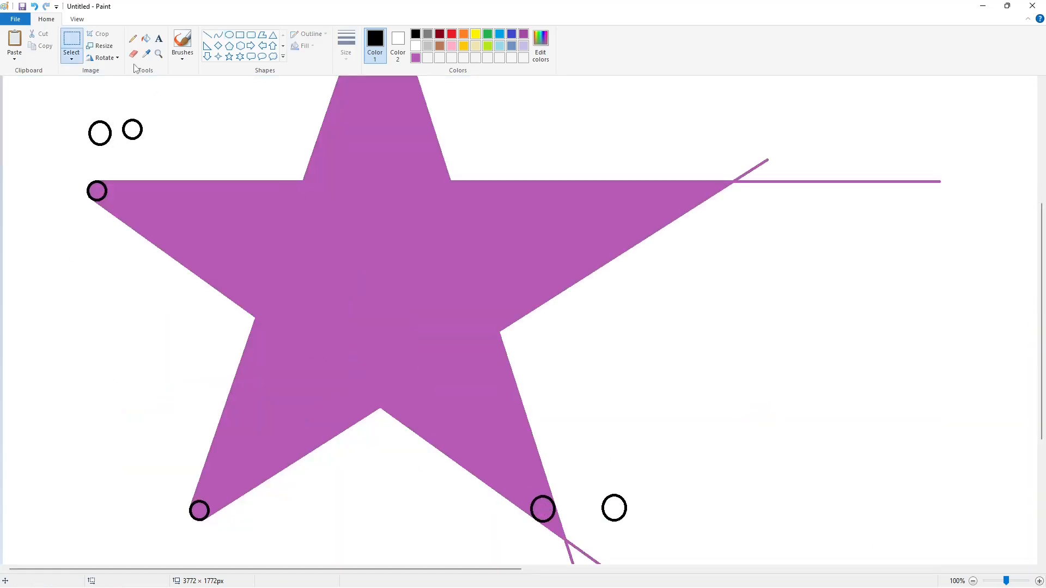
# Step: Fill the tip and line ends beyond the circle at the star's lower-right point with white
pyautogui.click(145, 38)
pyautogui.click(415, 46)
pyautogui.click(582, 550)
pyautogui.scroll(-1, 955, 552)
# Step: Fill the star's body black so it merges with the circle outlines at its points
pyautogui.click(1038, 582)
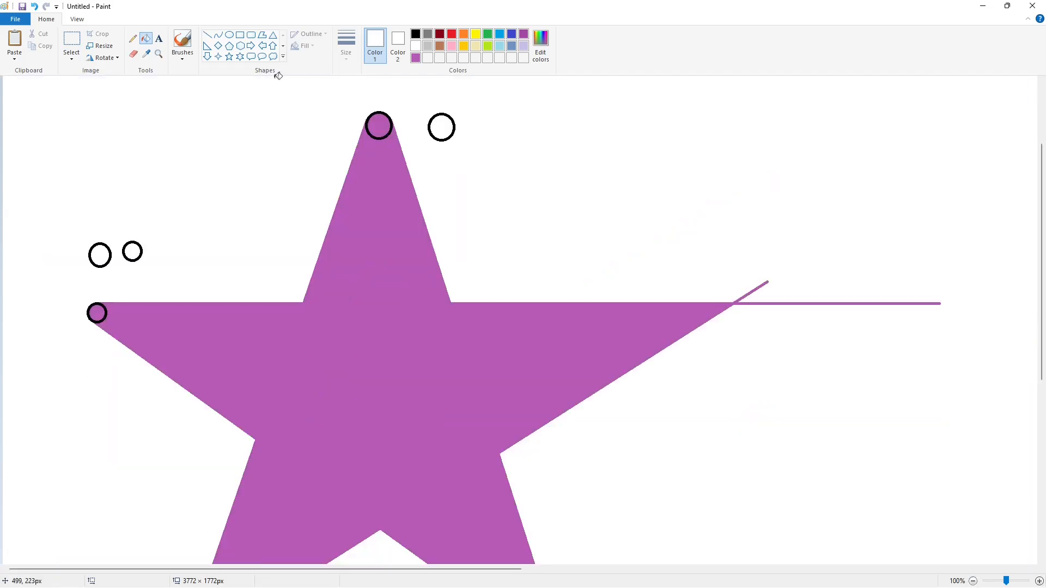
pyautogui.click(416, 34)
pyautogui.click(381, 175)
pyautogui.click(415, 58)
pyautogui.click(546, 223)
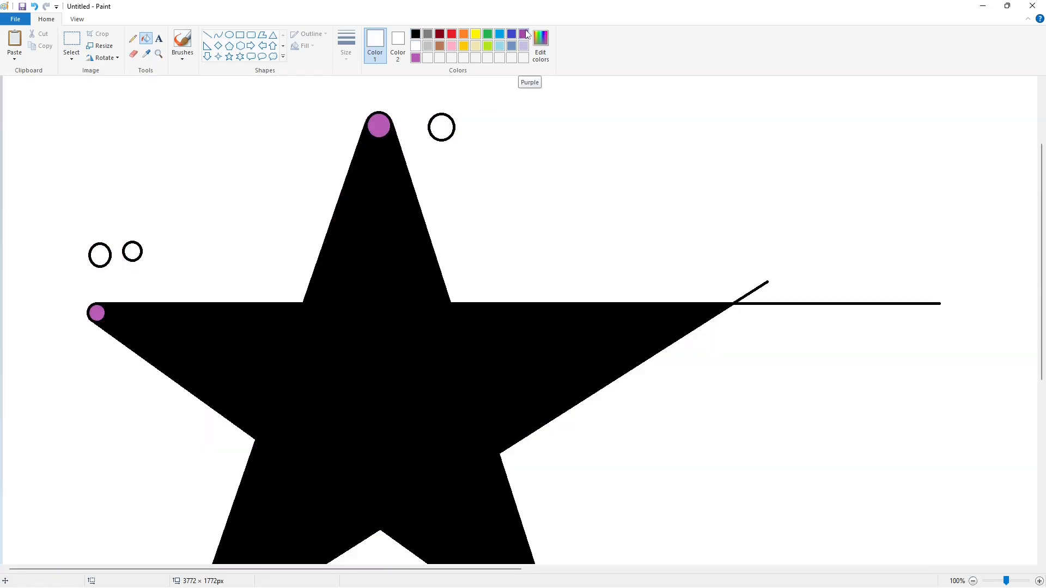
pyautogui.hotkey('ctrl', 'z')
pyautogui.hotkey('ctrl', 'z')
pyautogui.hotkey('ctrl', 'y')
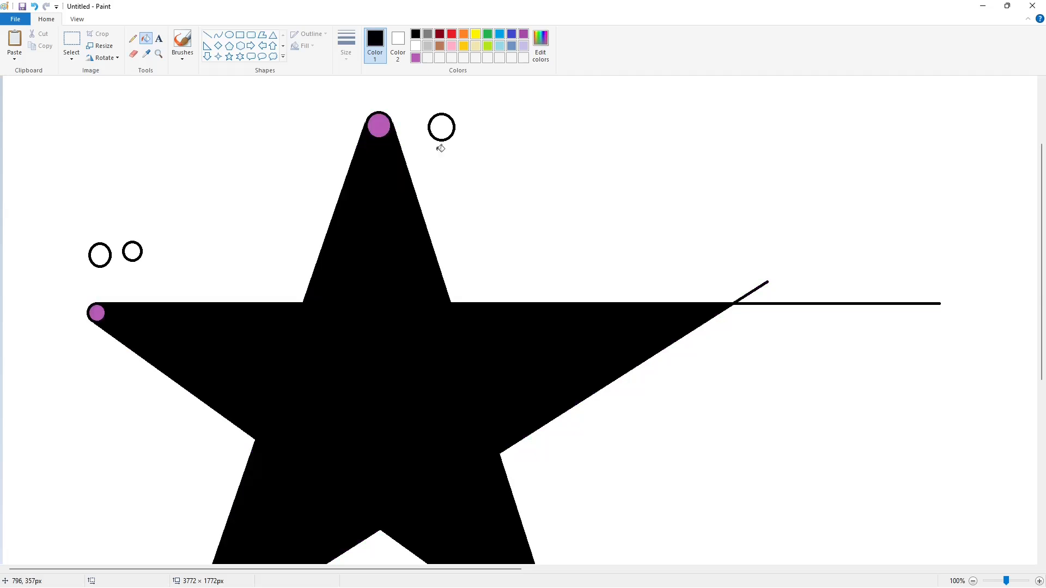
# Step: Recolour the black star with the custom purple to merge in the circle interiors, then fill it all black
pyautogui.click(416, 58)
pyautogui.click(317, 352)
pyautogui.click(415, 33)
pyautogui.click(654, 326)
pyautogui.scroll(-5, 801, 478)
pyautogui.scroll(-1, 917, 518)
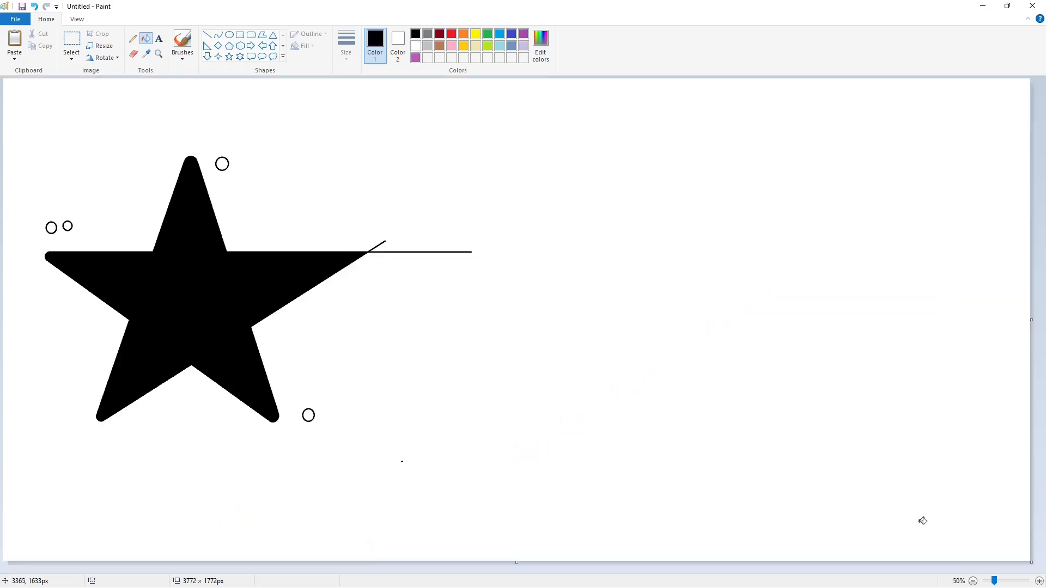
# Step: Recolour the star purple and fill the loose circles and stray dot around it with white
pyautogui.click(416, 57)
pyautogui.click(253, 288)
pyautogui.click(416, 33)
pyautogui.click(411, 81)
pyautogui.click(416, 45)
pyautogui.click(422, 152)
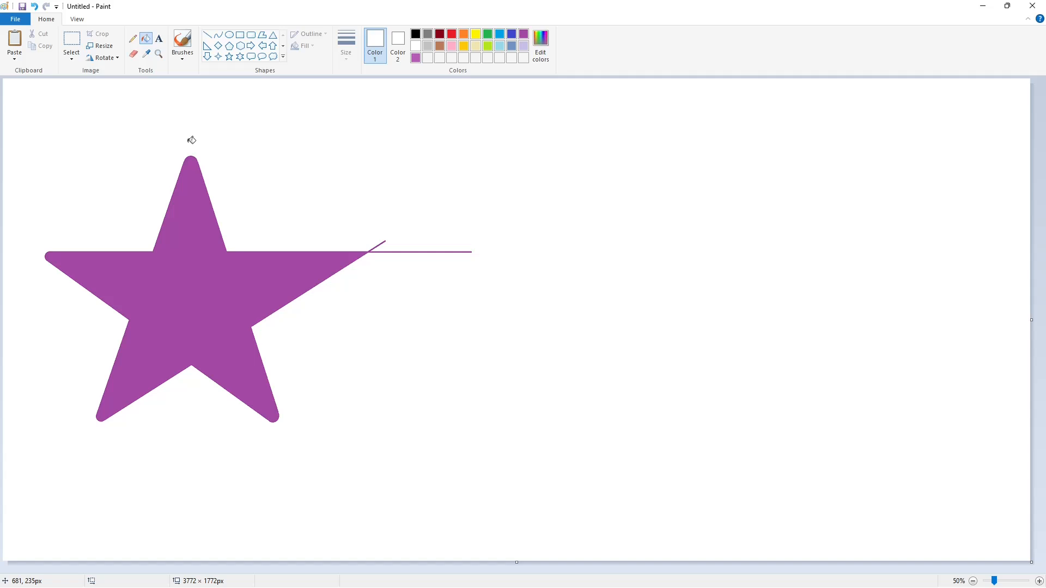
# Step: Draw a straight white line, about 1329 × 917 px, slanting from below the lower-left point through the star's right arm
pyautogui.click(207, 34)
pyautogui.moveTo(90, 440)
pyautogui.mouseDown()
pyautogui.moveTo(424, 196)
pyautogui.moveTo(71, 444)
pyautogui.mouseUp()
pyautogui.moveTo(423, 195); pyautogui.dragTo(433, 194)
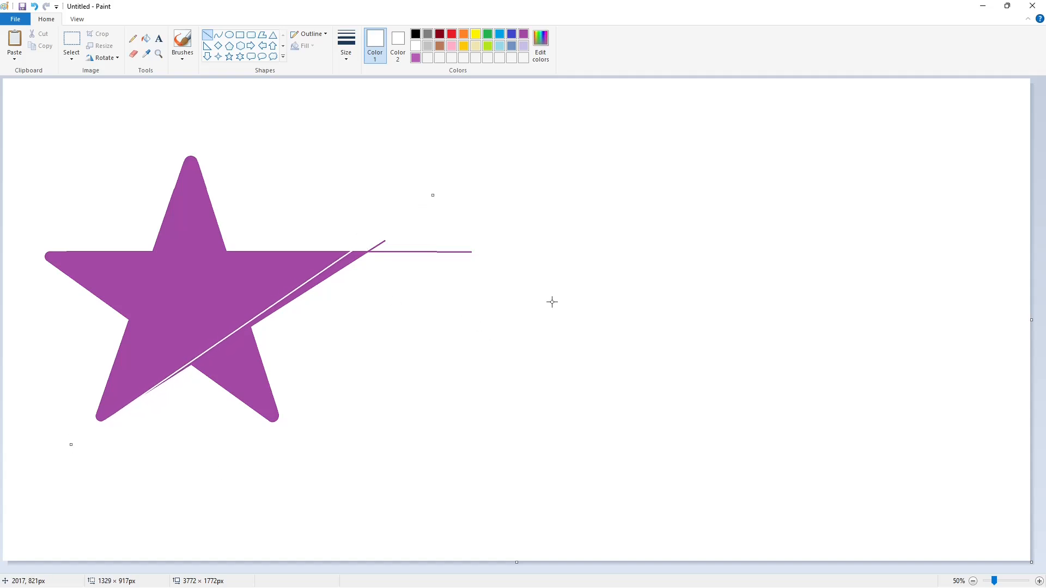
pyautogui.click(553, 302)
# Step: Draw short white lines through the inner corners on both sides of the lower-right arm, crossing the long white cut
pyautogui.click(1038, 582)
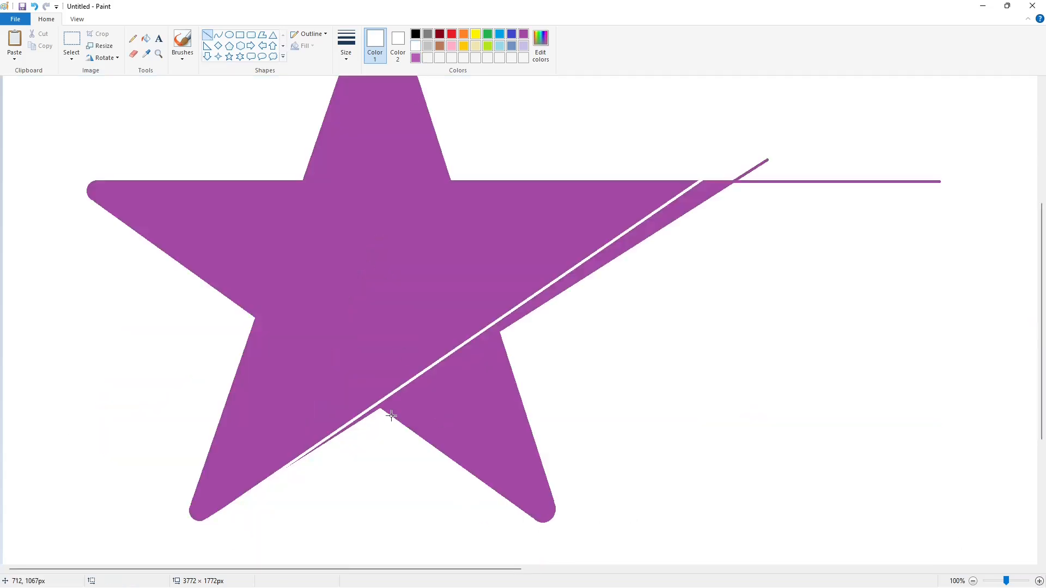
pyautogui.moveTo(391, 416); pyautogui.dragTo(351, 388)
pyautogui.moveTo(497, 322); pyautogui.dragTo(485, 281)
pyautogui.click(577, 327)
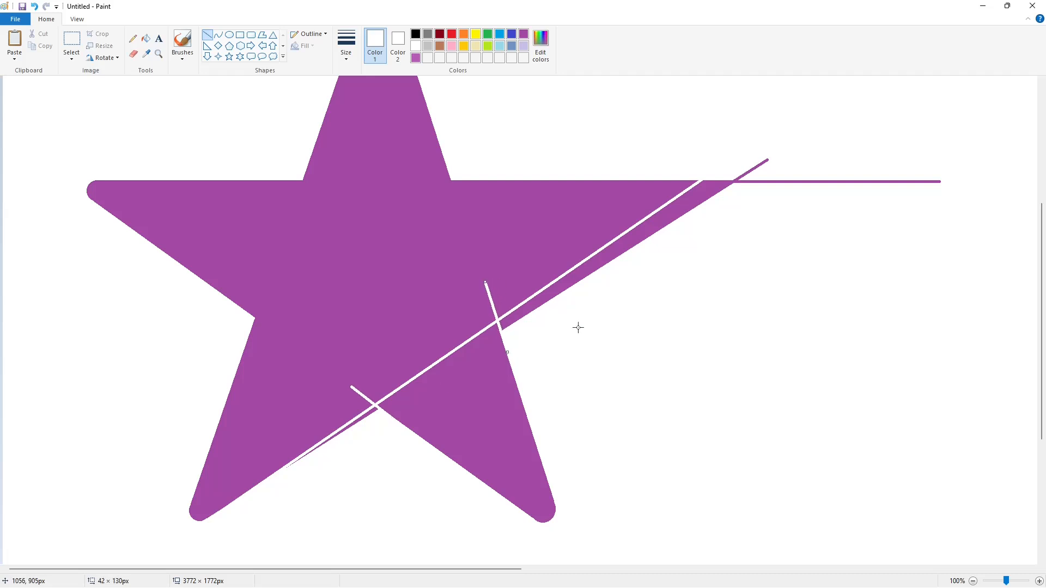
# Step: Fill the slivers outside the white cut with white and erase the leftover edge by the lower-left arm with the thickest white line
pyautogui.click(145, 38)
pyautogui.click(507, 323)
pyautogui.click(373, 410)
pyautogui.click(207, 35)
pyautogui.click(346, 46)
pyautogui.click(358, 142)
pyautogui.moveTo(282, 473); pyautogui.dragTo(313, 452)
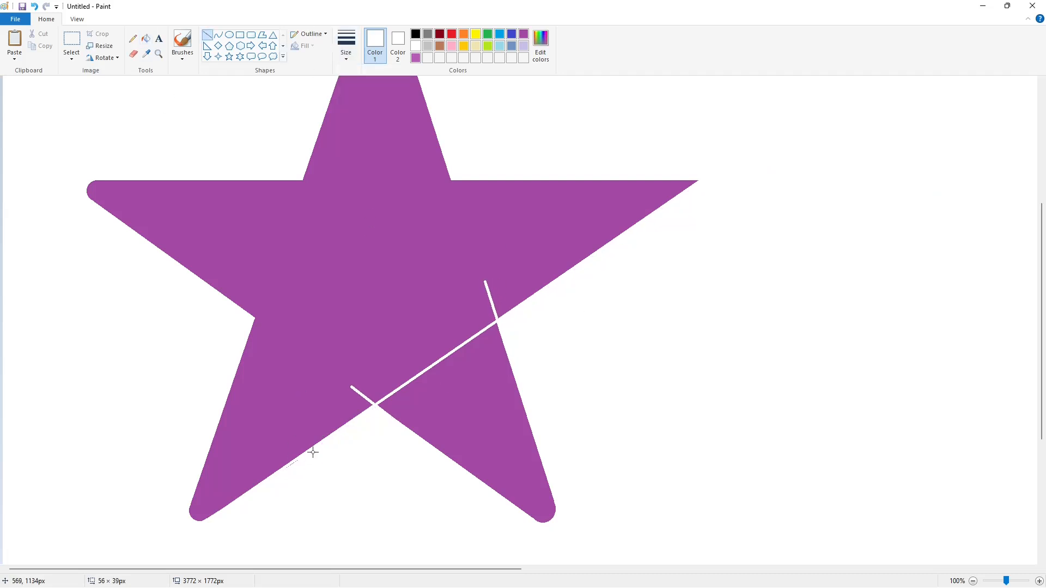
# Step: Draw a custom-purple line about 346 × 239 px along the white cut above the lower-right arm and nudge it up onto the star's edge
pyautogui.click(416, 58)
pyautogui.moveTo(362, 416); pyautogui.dragTo(551, 285)
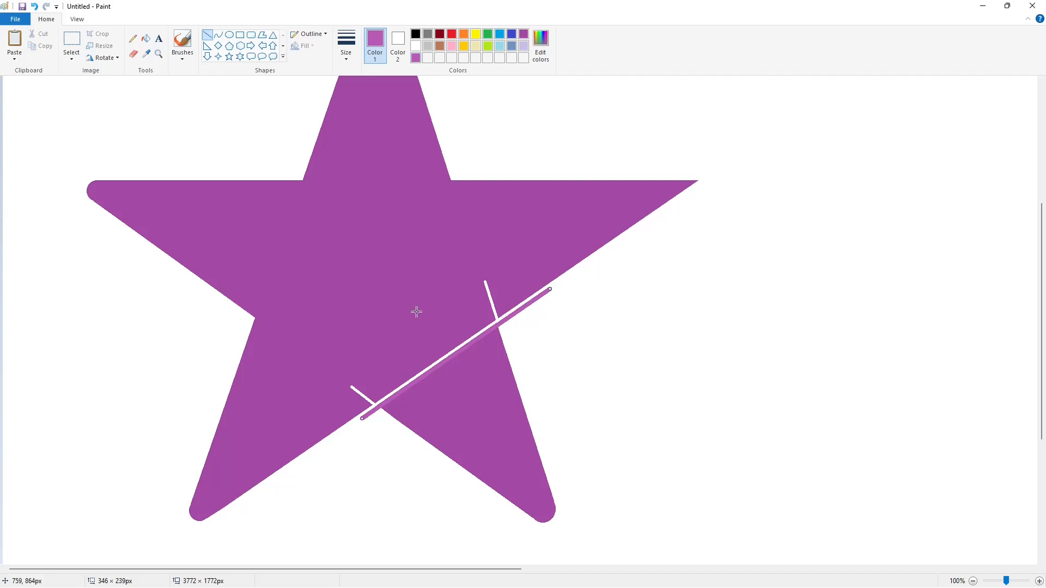
pyautogui.press('Up')
pyautogui.press('Up')
pyautogui.press('Up')
pyautogui.press('Up')
pyautogui.press('Up')
pyautogui.press('Up')
pyautogui.press('Up')
pyautogui.press('Up')
pyautogui.press('Up')
pyautogui.press('Up')
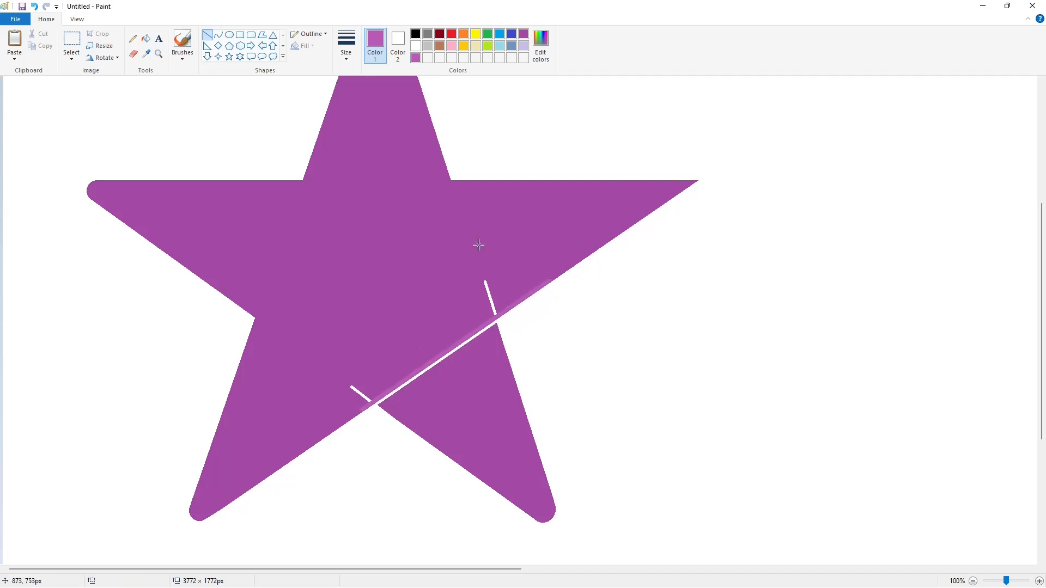
# Step: Fill the added line with the star's purple and cover the remaining white gaps at the lower-right arm with matching lines and fills
pyautogui.click(145, 38)
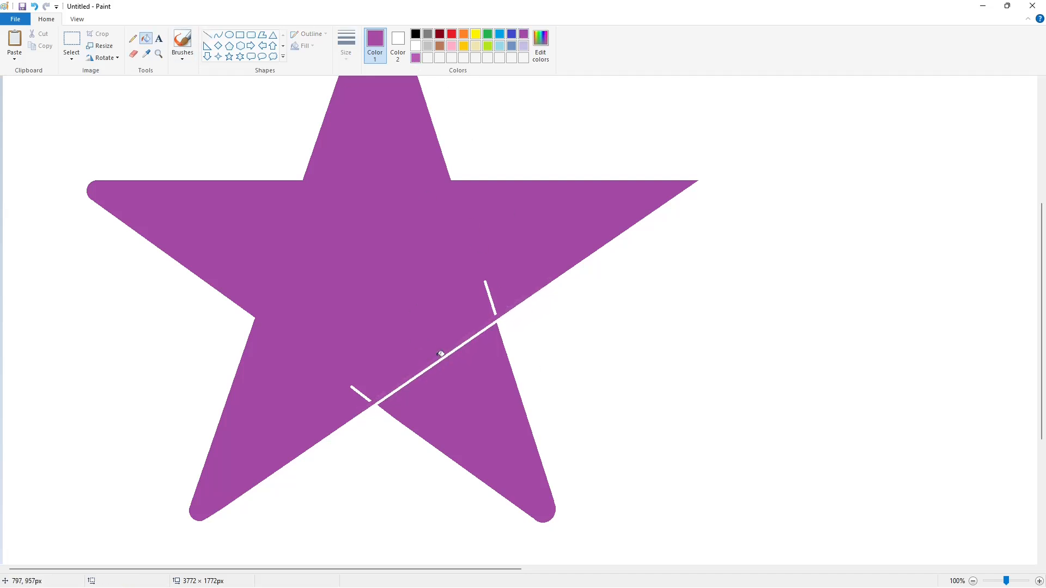
pyautogui.click(209, 34)
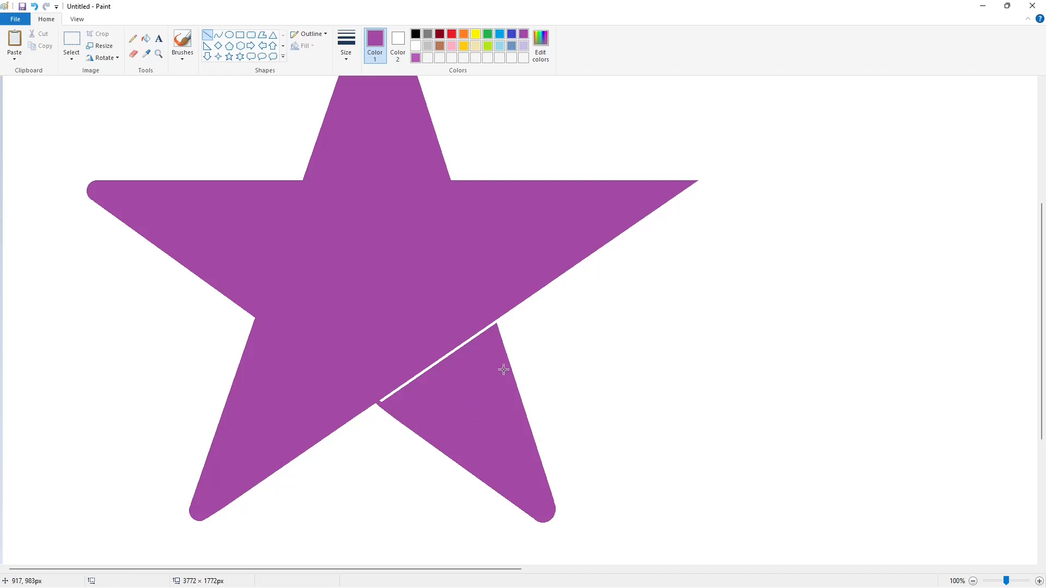
pyautogui.moveTo(507, 349); pyautogui.dragTo(486, 284)
pyautogui.click(146, 39)
pyautogui.scroll(-1, 789, 463)
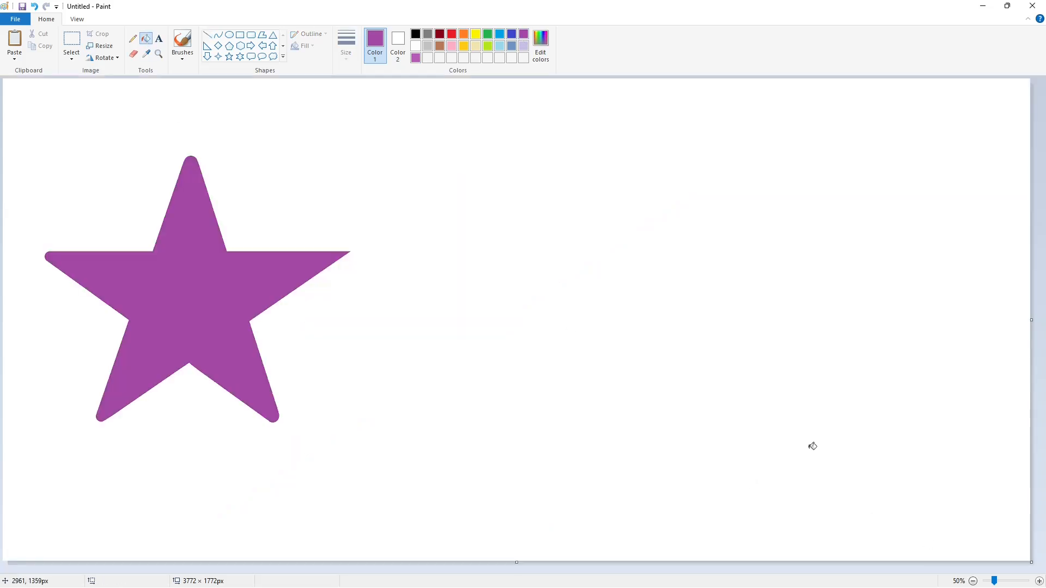
# Step: Copy the whole star and place a pasted copy on the empty far side of the canvas
pyautogui.click(71, 41)
pyautogui.moveTo(11, 109); pyautogui.dragTo(353, 471)
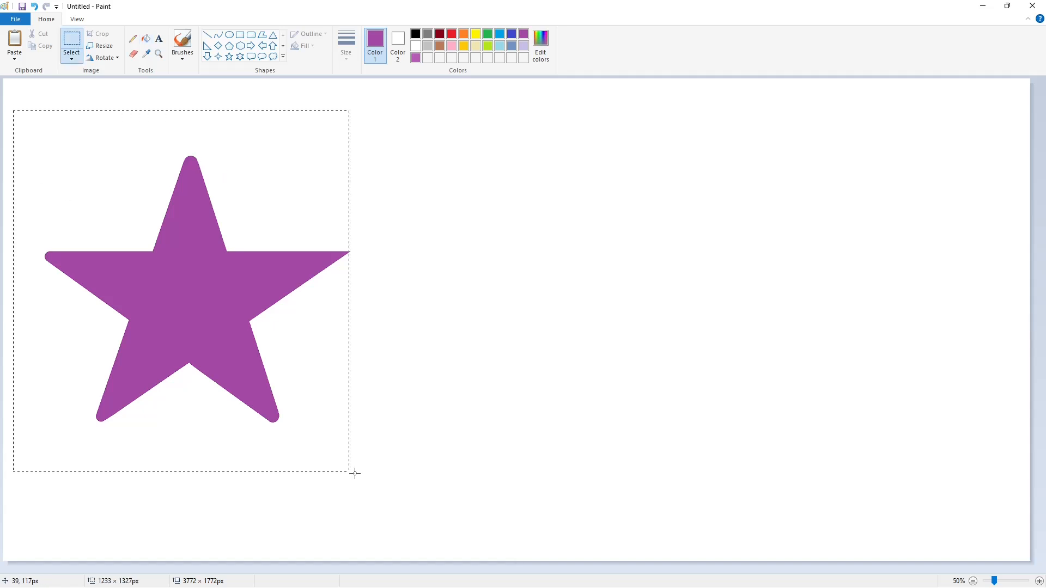
pyautogui.hotkey('ctrl', 'c')
pyautogui.hotkey('ctrl', 'v')
pyautogui.moveTo(126, 250); pyautogui.dragTo(801, 246)
pyautogui.click(487, 293)
# Step: Draw a black line at the thickest size parallel to the top point's left edge and connect it to the tip with a curve
pyautogui.click(218, 34)
pyautogui.click(416, 34)
pyautogui.click(346, 47)
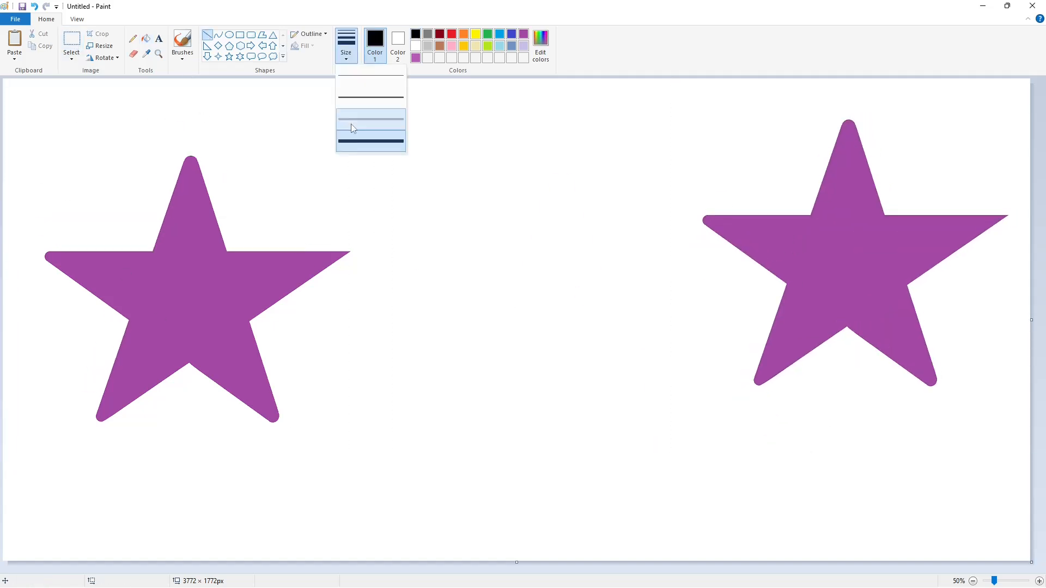
pyautogui.click(369, 140)
pyautogui.moveTo(162, 176); pyautogui.dragTo(129, 276)
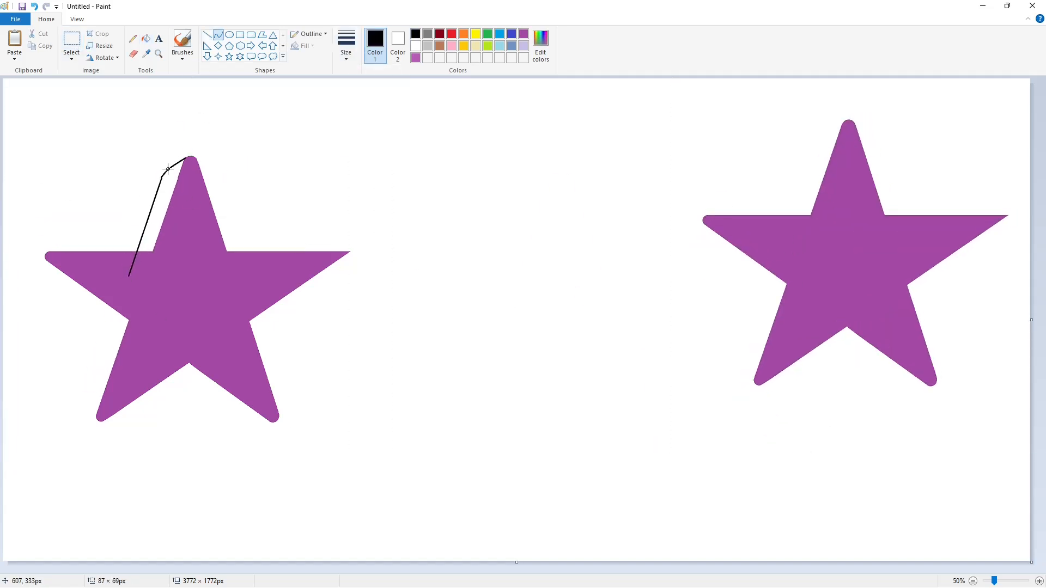
# Step: Draw a black line parallel to the left arm's lower edge and join it to the arm's tip with a curve
pyautogui.click(209, 34)
pyautogui.moveTo(42, 276); pyautogui.dragTo(133, 343)
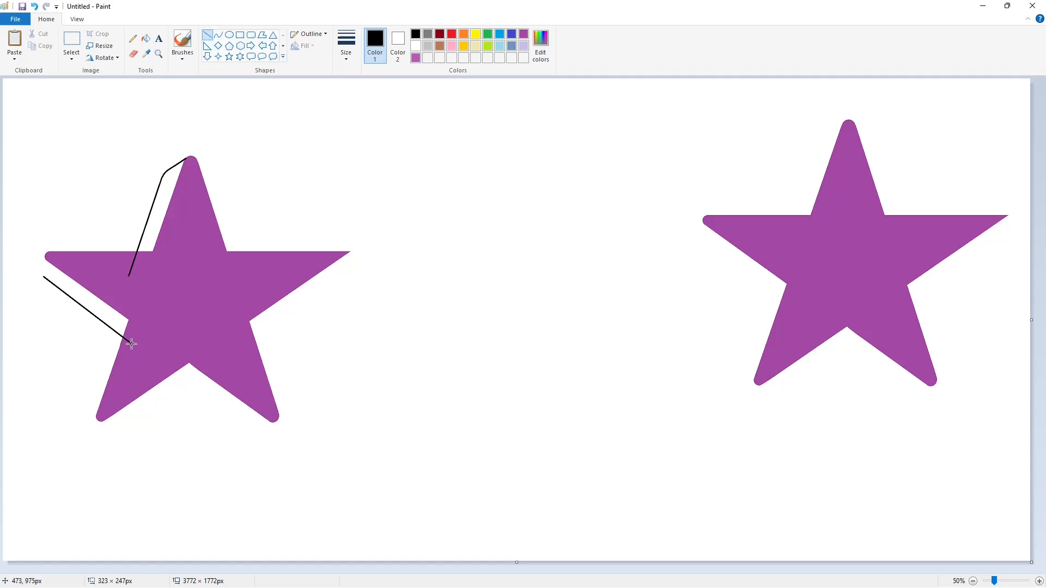
pyautogui.click(218, 34)
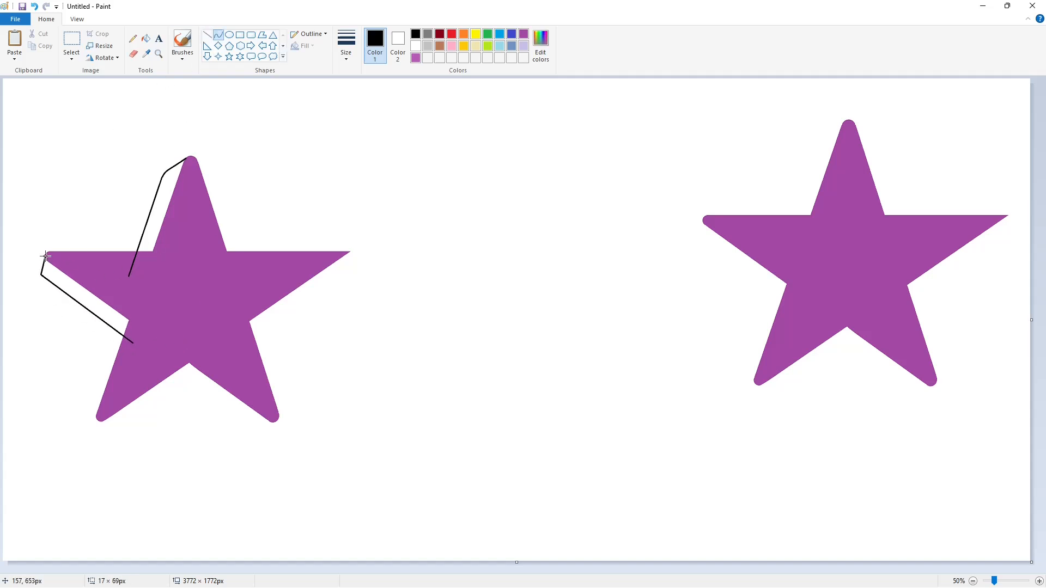
# Step: Outline the lower-left arm's depth with a black offset line, a curve around the tip and a line along its underside
pyautogui.click(207, 35)
pyautogui.moveTo(77, 414); pyautogui.dragTo(110, 320)
pyautogui.hotkey('ctrl', 'z')
pyautogui.moveTo(78, 416); pyautogui.dragTo(115, 315)
pyautogui.click(218, 34)
pyautogui.click(207, 35)
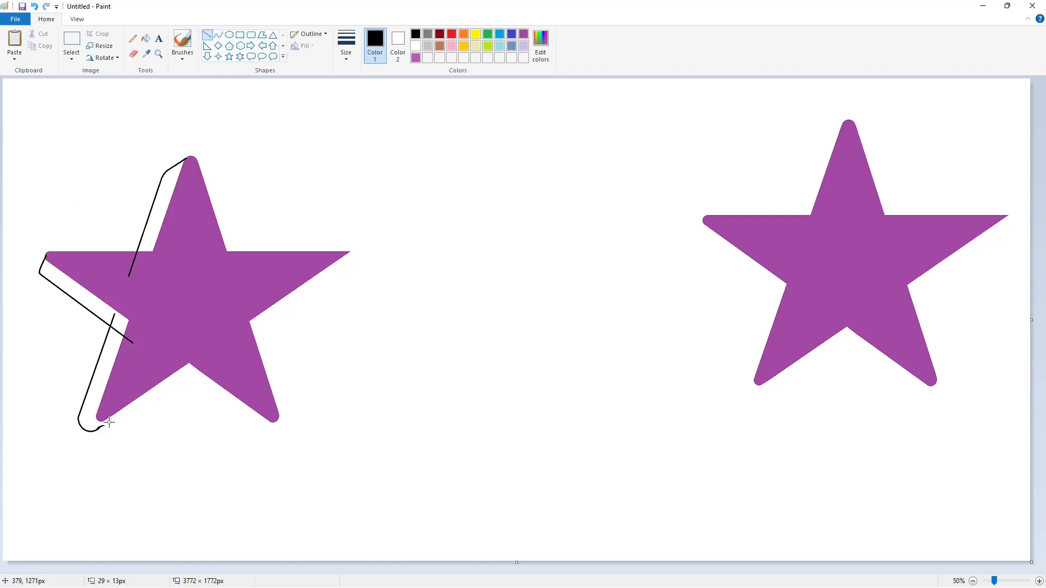
pyautogui.moveTo(100, 424); pyautogui.dragTo(204, 355)
# Step: Draw black offset lines below the lower-right and right arms, curving the lower-right one to its tip
pyautogui.moveTo(244, 421); pyautogui.dragTo(154, 354)
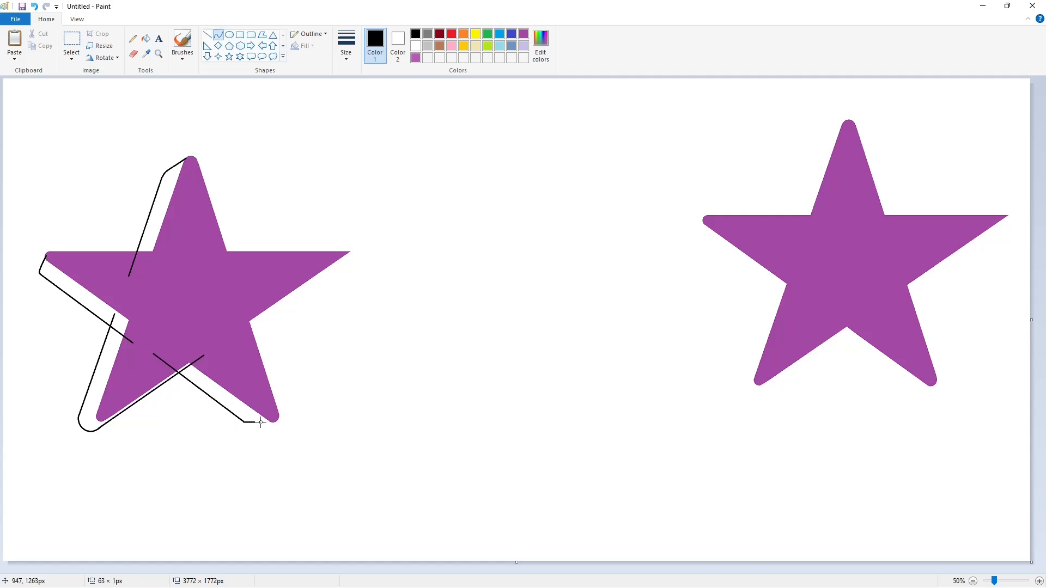
pyautogui.click(206, 35)
pyautogui.moveTo(244, 333); pyautogui.dragTo(333, 272)
# Step: Set the pasted star over the inner ends of the offset lines and fill the depth bands beside the outlined arms black
pyautogui.click(1039, 582)
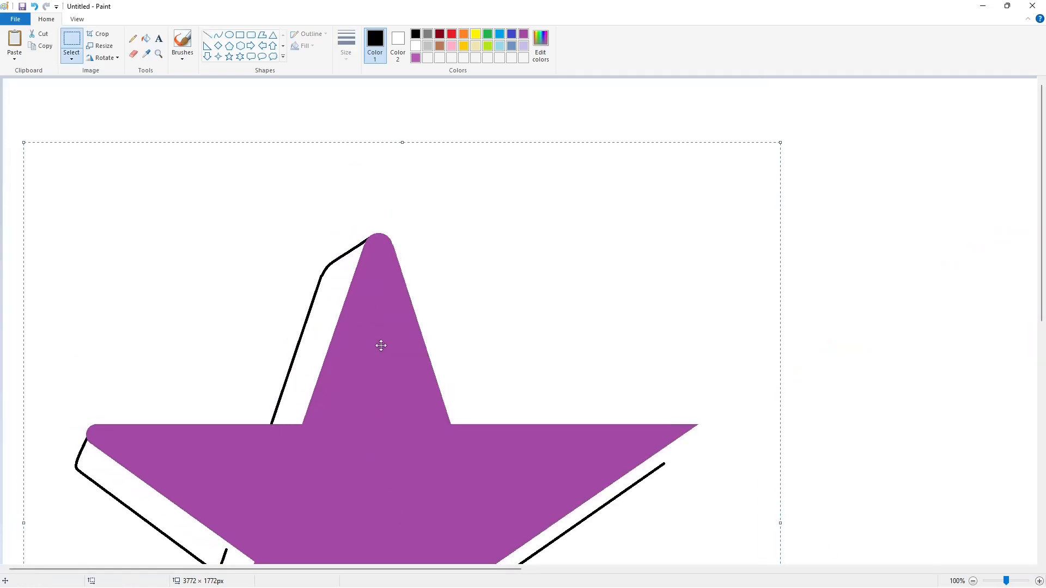
pyautogui.click(819, 418)
pyautogui.scroll(-2, 819, 418)
pyautogui.click(146, 37)
pyautogui.click(324, 200)
pyautogui.scroll(-2, 338, 305)
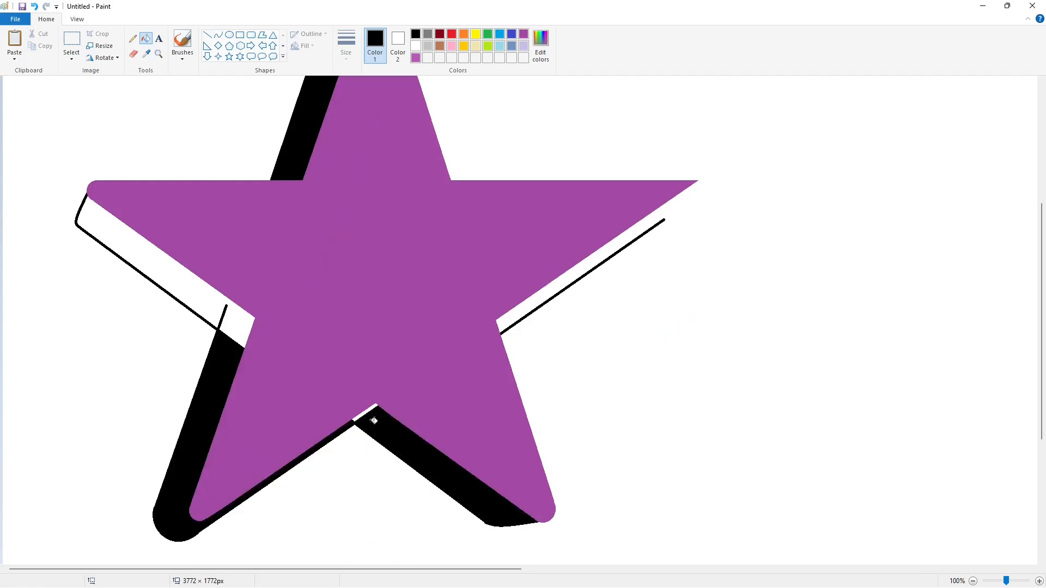
pyautogui.scroll(-2, 404, 262)
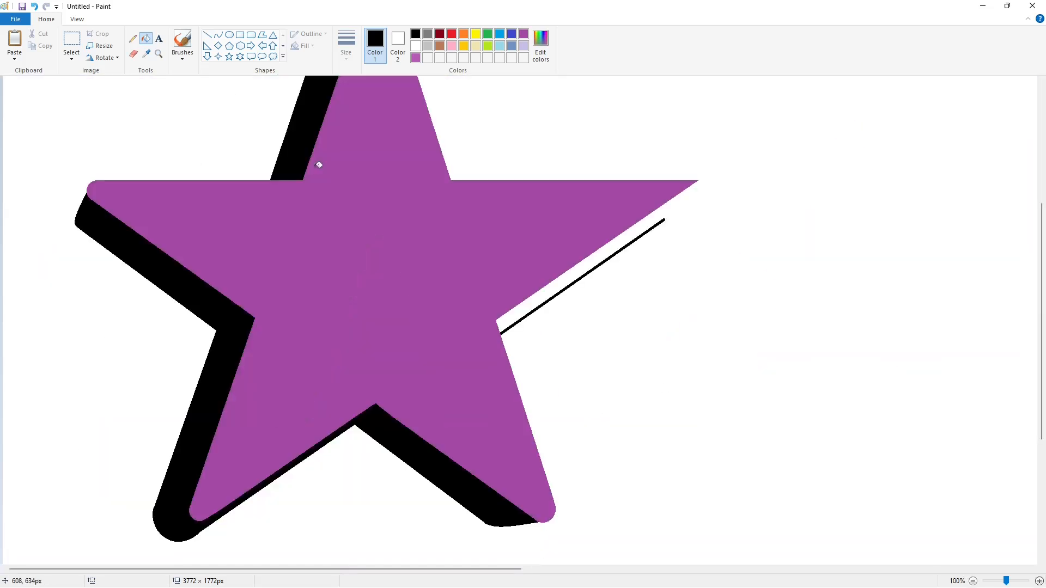
# Step: Trim the rough corners of the black depth bands at the two lower points with white lines
pyautogui.click(207, 34)
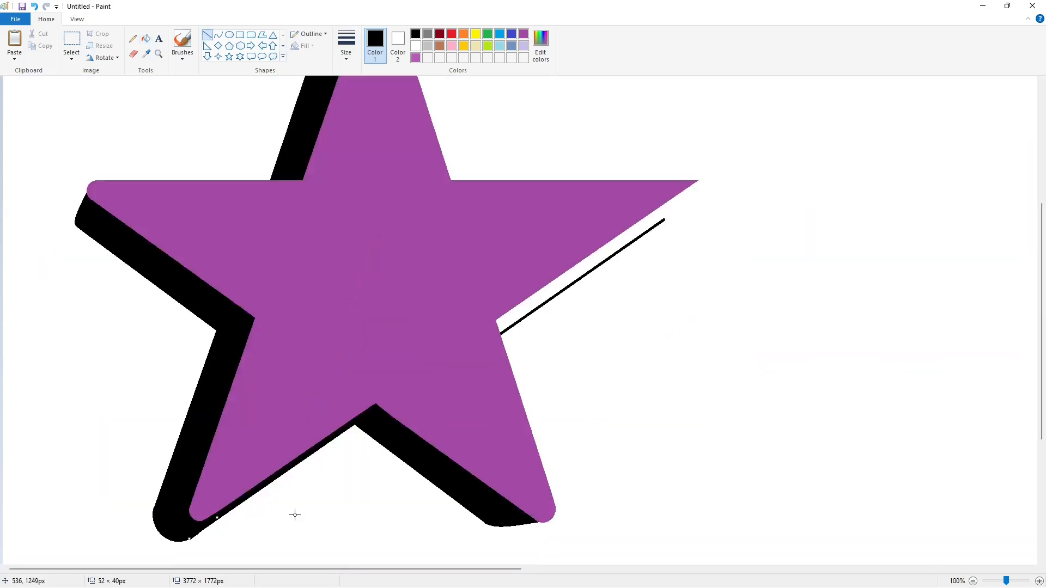
pyautogui.click(416, 46)
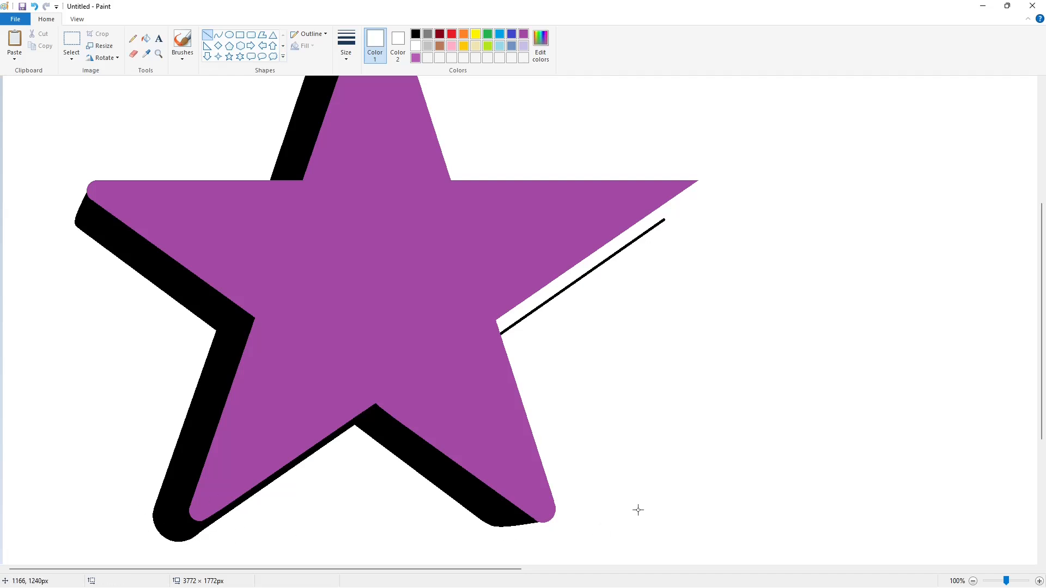
# Step: Recolour the black depth bands and the line under the right arm indigo, and fill the spare star copy with white
pyautogui.scroll(2, 638, 510)
pyautogui.click(973, 580)
pyautogui.click(145, 37)
pyautogui.click(511, 34)
pyautogui.click(171, 188)
pyautogui.click(218, 393)
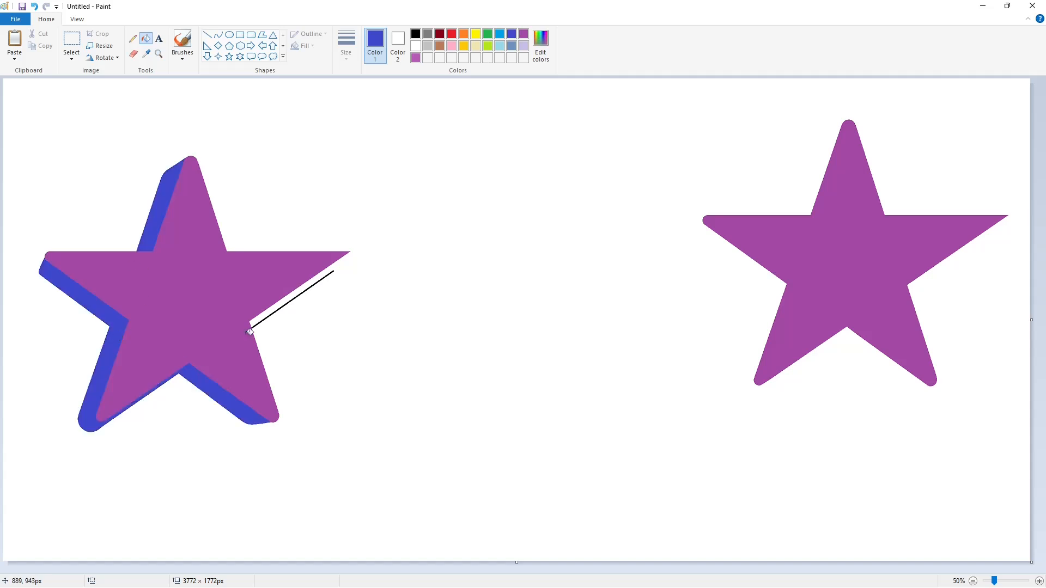
pyautogui.click(416, 45)
pyautogui.click(847, 261)
# Step: Draw the outer outline of a large slanted letter C with black curves, overlapping the star's right point
pyautogui.click(209, 36)
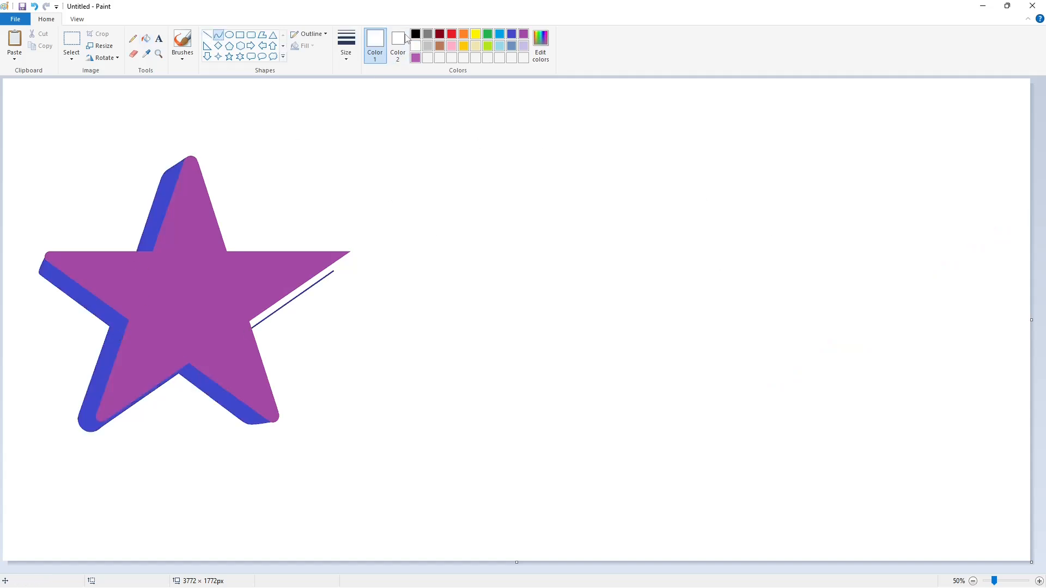
pyautogui.click(416, 34)
pyautogui.moveTo(425, 271)
pyautogui.mouseDown()
pyautogui.moveTo(384, 226)
pyautogui.moveTo(439, 243)
pyautogui.moveTo(426, 223)
pyautogui.moveTo(287, 339)
pyautogui.moveTo(287, 355)
pyautogui.mouseUp()
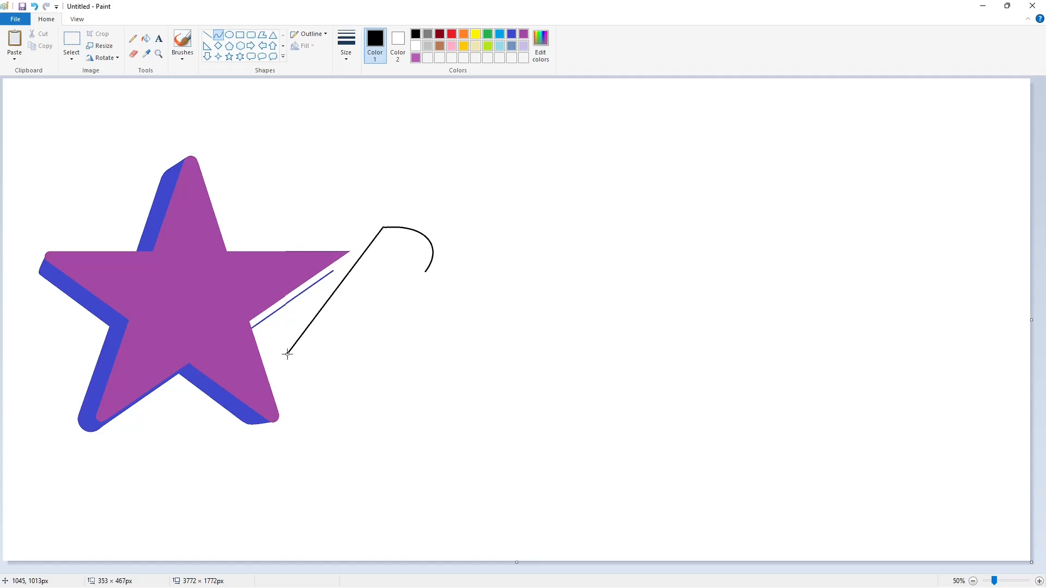
pyautogui.moveTo(327, 294)
pyautogui.mouseDown()
pyautogui.moveTo(297, 277)
pyautogui.moveTo(285, 290)
pyautogui.mouseUp()
pyautogui.moveTo(287, 354); pyautogui.dragTo(407, 361)
pyautogui.moveTo(341, 361)
pyautogui.mouseDown()
pyautogui.moveTo(291, 409)
pyautogui.moveTo(360, 418)
pyautogui.mouseUp()
# Step: Close the C's upper end with a short straight line and draw its inner outline with curves
pyautogui.click(207, 34)
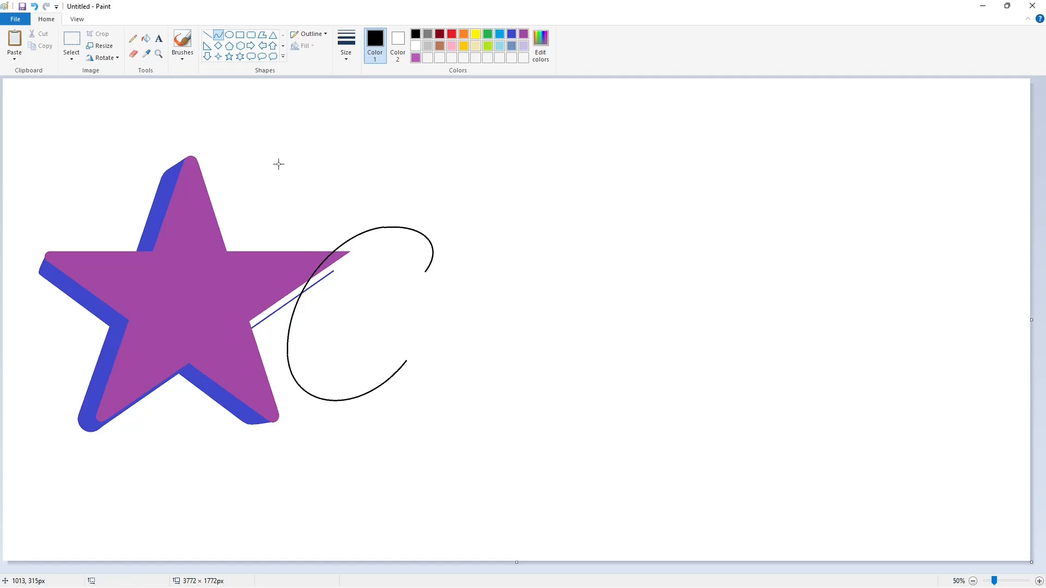
pyautogui.moveTo(425, 272)
pyautogui.mouseDown()
pyautogui.moveTo(397, 271)
pyautogui.moveTo(388, 223)
pyautogui.mouseUp()
pyautogui.click(217, 35)
pyautogui.moveTo(361, 256)
pyautogui.mouseDown()
pyautogui.moveTo(336, 383)
pyautogui.moveTo(321, 351)
pyautogui.moveTo(303, 363)
pyautogui.moveTo(407, 340)
pyautogui.mouseUp()
pyautogui.moveTo(376, 376); pyautogui.dragTo(360, 384)
# Step: Draw a long horizontal brown guideline from the C's lower end across the canvas and nudge it down as the lettering baseline
pyautogui.click(440, 45)
pyautogui.moveTo(308, 404); pyautogui.dragTo(910, 395)
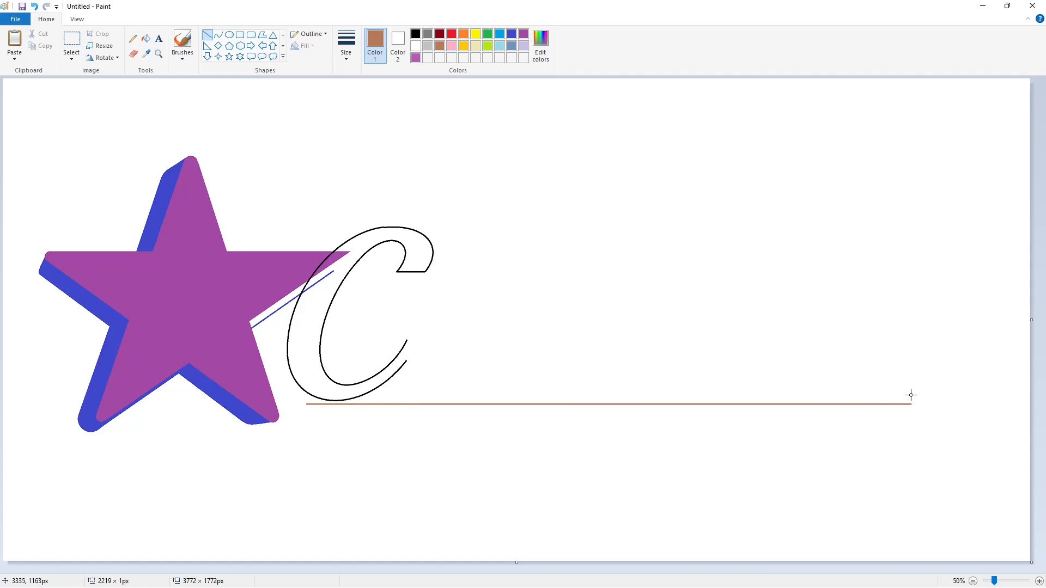
pyautogui.hotkey('ctrl', 'z')
pyautogui.moveTo(401, 378); pyautogui.dragTo(957, 378)
pyautogui.press('Down')
pyautogui.press('Down')
pyautogui.press('Down')
pyautogui.press('Down')
pyautogui.press('Down')
pyautogui.press('Down')
pyautogui.press('Down')
pyautogui.press('Down')
pyautogui.press('Down')
pyautogui.press('Down')
pyautogui.press('Down')
pyautogui.press('Down')
pyautogui.press('Down')
pyautogui.press('Down')
pyautogui.press('Down')
pyautogui.press('Down')
pyautogui.press('Down')
pyautogui.press('Down')
pyautogui.press('Down')
pyautogui.press('Down')
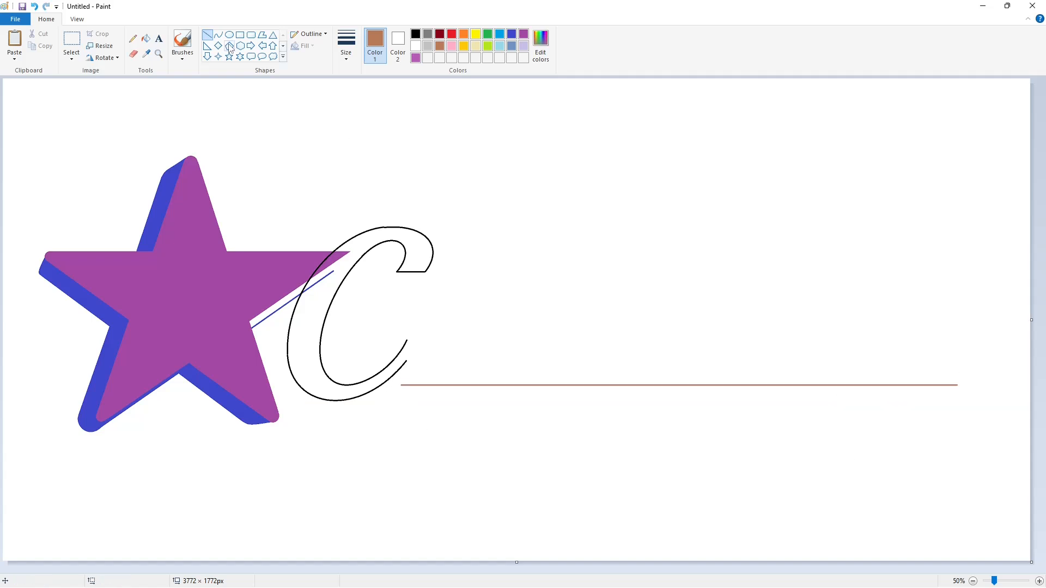
# Step: Draw a black curve from the C's inner end up over the top of a lowercase a and cap it with a short line
pyautogui.click(218, 34)
pyautogui.click(416, 34)
pyautogui.moveTo(410, 345); pyautogui.dragTo(506, 276)
pyautogui.moveTo(442, 294); pyautogui.dragTo(463, 259)
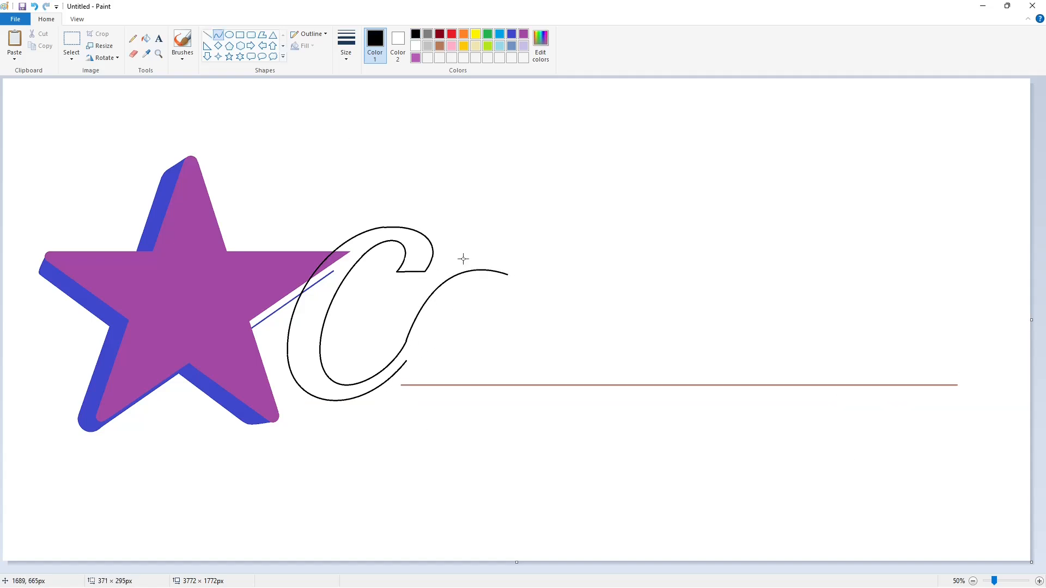
pyautogui.click(207, 34)
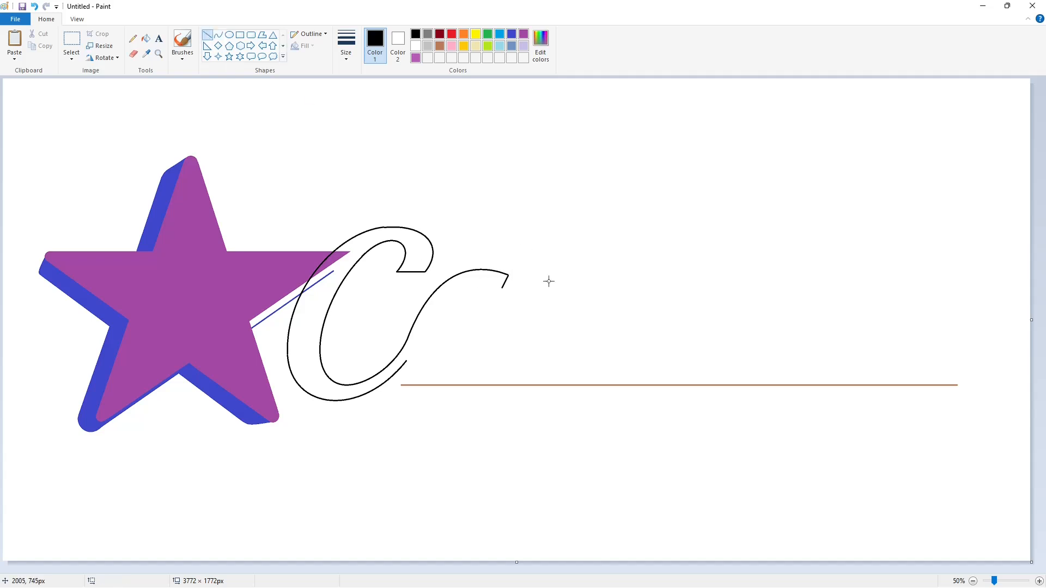
# Step: Draw the a's inner left curve from the short cap line downwards, bending it parallel to the outer curve
pyautogui.click(218, 35)
pyautogui.moveTo(501, 287); pyautogui.dragTo(434, 345)
pyautogui.click(472, 279)
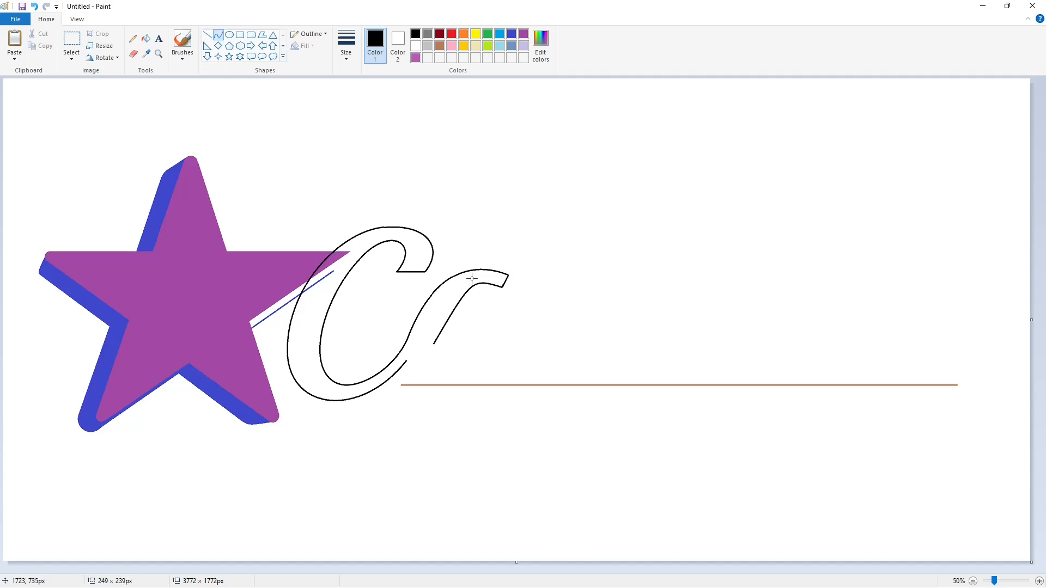
pyautogui.moveTo(451, 292); pyautogui.dragTo(451, 298)
pyautogui.click(573, 308)
# Step: Curve the inner and outer bottoms of the a's bowl and draw its slanted stem with straight lines
pyautogui.moveTo(434, 345)
pyautogui.mouseDown()
pyautogui.moveTo(457, 348)
pyautogui.moveTo(434, 375)
pyautogui.mouseUp()
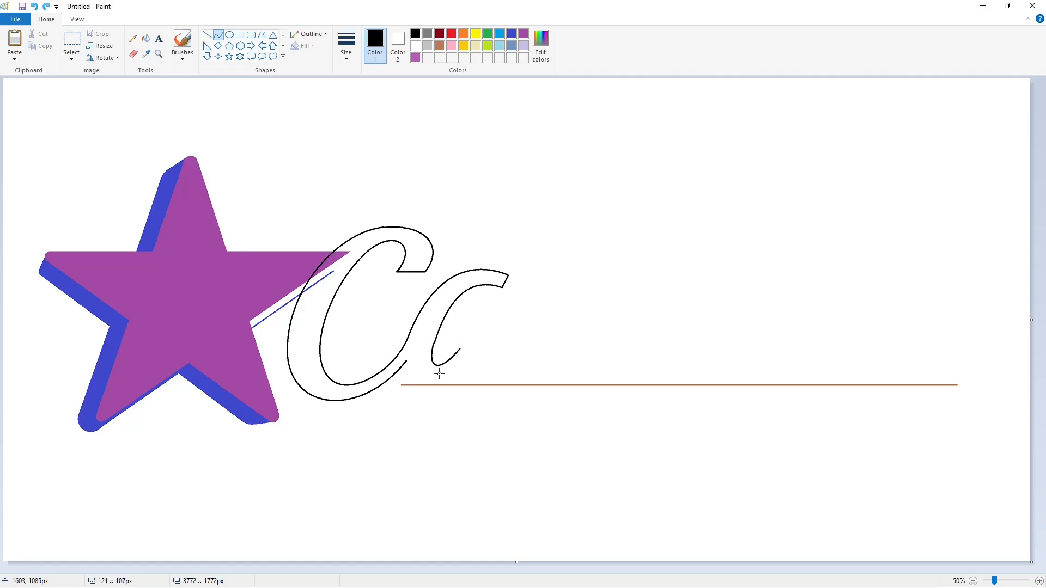
pyautogui.click(504, 356)
pyautogui.moveTo(436, 365)
pyautogui.mouseDown()
pyautogui.moveTo(432, 385)
pyautogui.moveTo(457, 360)
pyautogui.mouseUp()
pyautogui.click(207, 35)
pyautogui.click(537, 337)
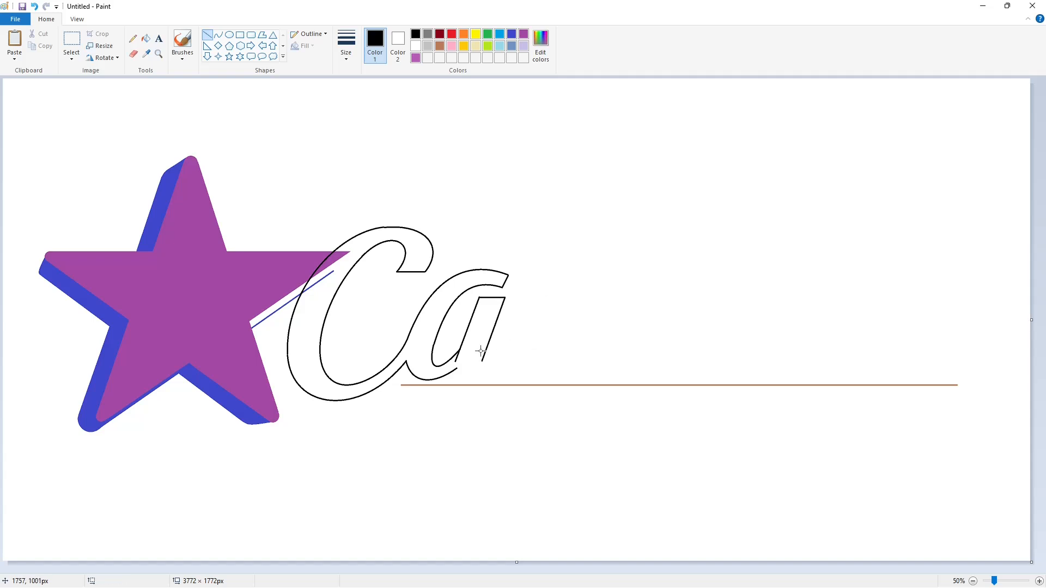
# Step: Draw the upper edge of the a's exit stroke as a curve from the stem's foot up and outwards
pyautogui.click(218, 35)
pyautogui.moveTo(483, 361); pyautogui.dragTo(524, 311)
pyautogui.click(480, 376)
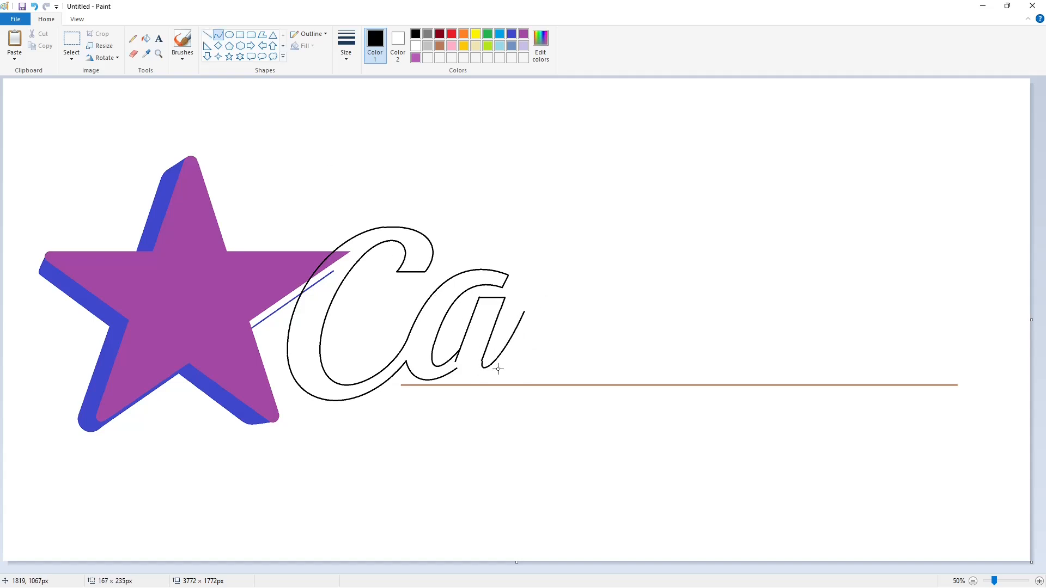
pyautogui.click(498, 368)
pyautogui.click(539, 366)
# Step: Draw the lower edge of the a's exit stroke as a curve from the bowl's bottom along the baseline
pyautogui.moveTo(456, 368); pyautogui.dragTo(506, 363)
pyautogui.click(473, 389)
pyautogui.click(479, 384)
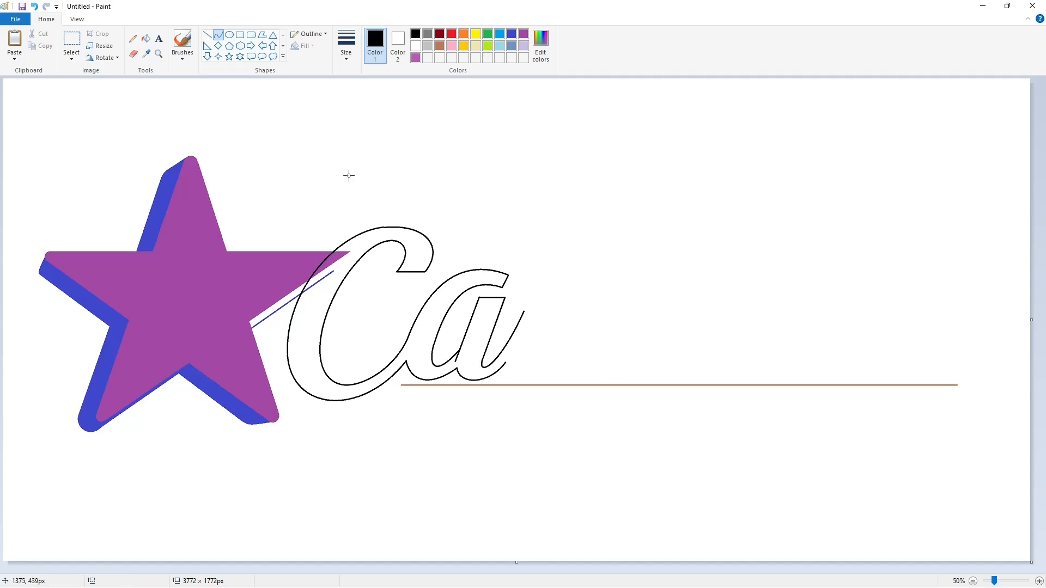
# Step: Draw the r's slanted stem with straight lines after the a, starting with an upper-left edge about 71 by 203 px
pyautogui.click(207, 35)
pyautogui.moveTo(520, 327); pyautogui.dragTo(519, 328)
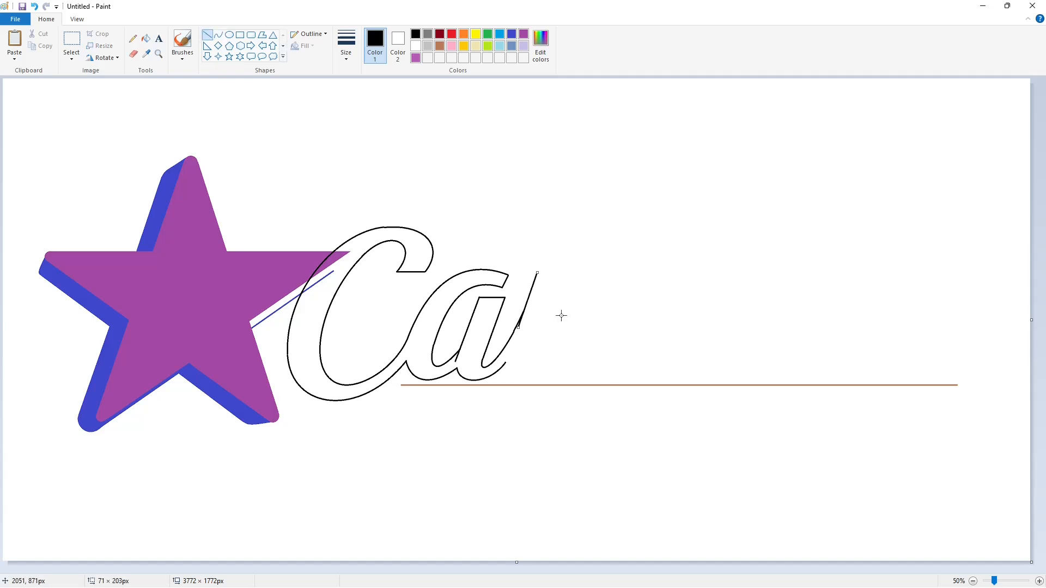
pyautogui.click(561, 315)
pyautogui.moveTo(565, 272); pyautogui.dragTo(529, 380)
pyautogui.click(571, 364)
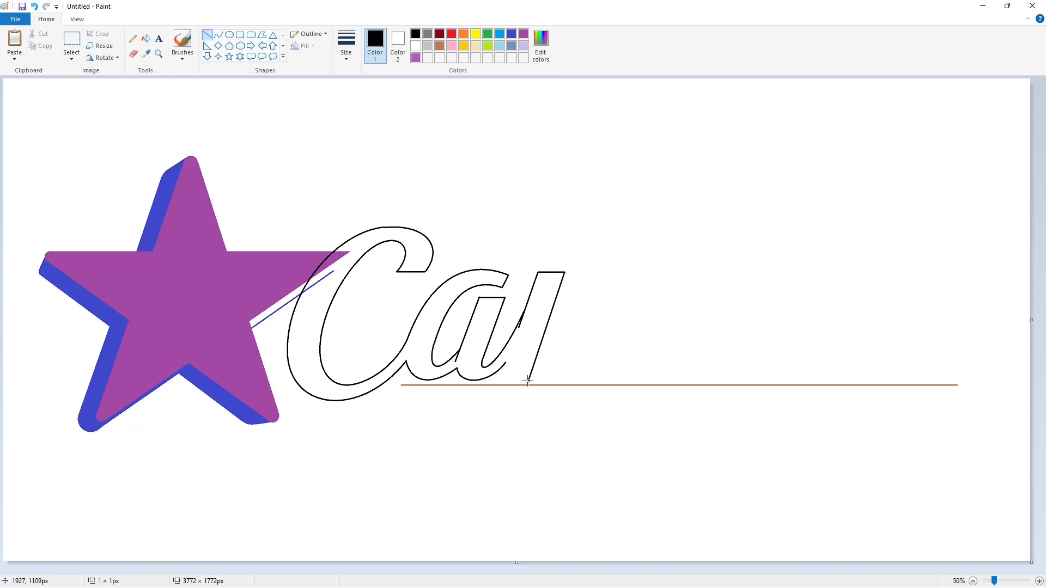
pyautogui.click(593, 363)
pyautogui.click(583, 347)
# Step: Draw the r's arm with an upper curve, a short slanted end cap and a lower curve back to the stem
pyautogui.click(218, 34)
pyautogui.moveTo(555, 294)
pyautogui.mouseDown()
pyautogui.moveTo(602, 271)
pyautogui.moveTo(568, 275)
pyautogui.moveTo(583, 267)
pyautogui.mouseUp()
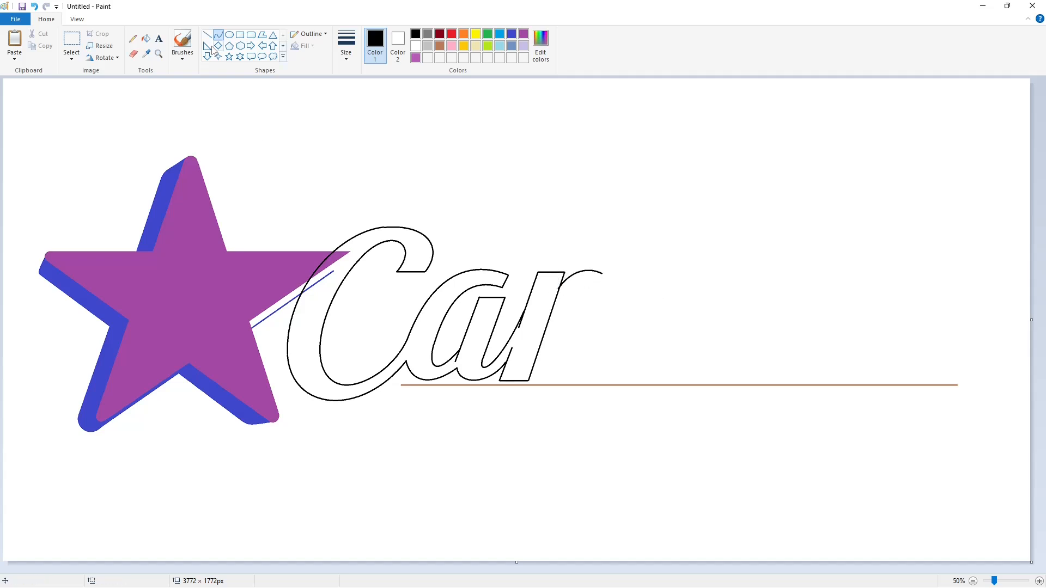
pyautogui.click(207, 34)
pyautogui.click(218, 34)
# Step: Fill the C, a and r outlines with black and inspect the filled letters up close
pyautogui.click(146, 38)
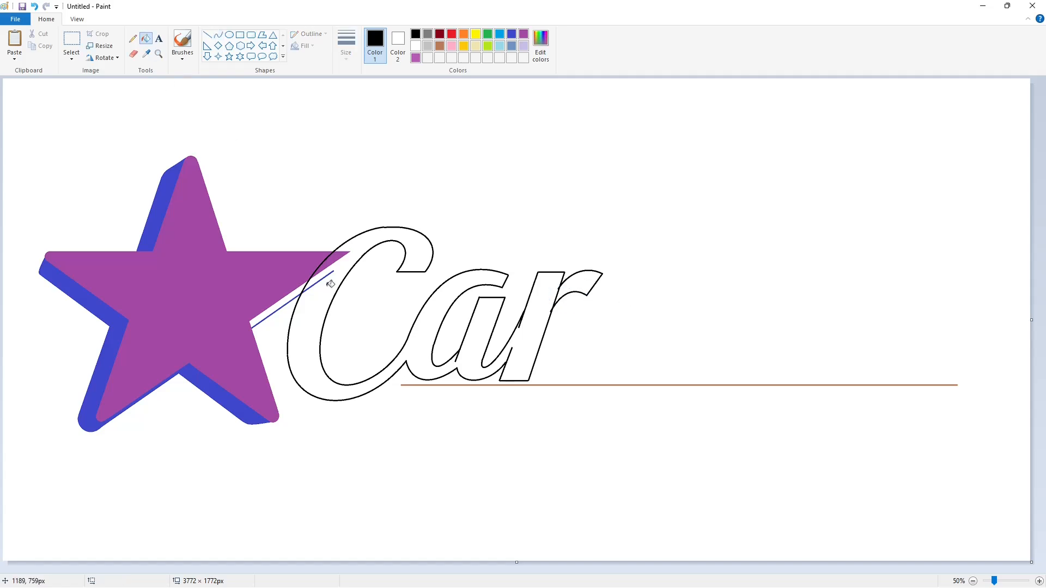
pyautogui.click(334, 273)
pyautogui.click(582, 279)
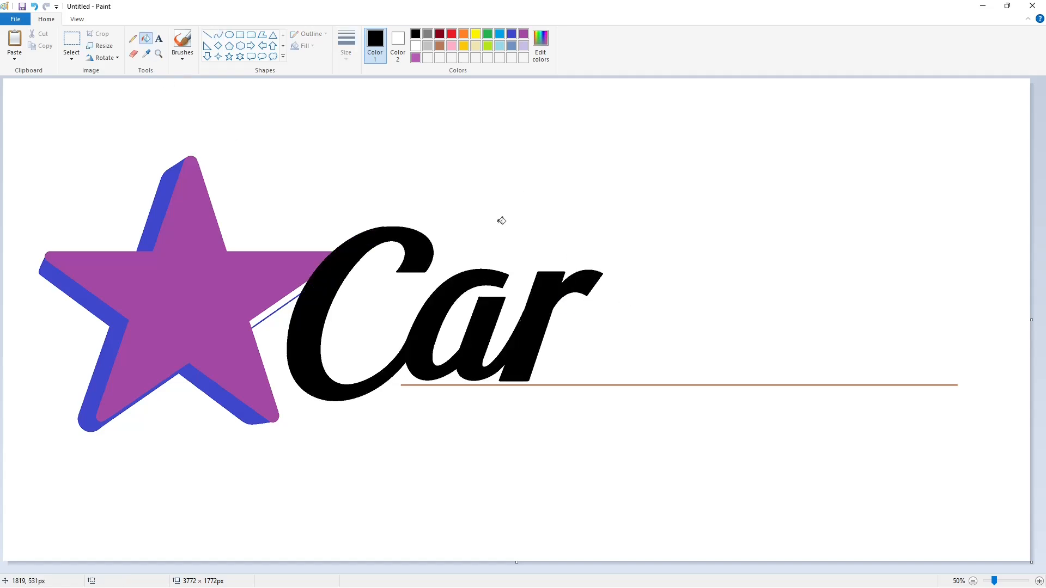
pyautogui.click(1039, 582)
pyautogui.hscroll(3, 460, 570)
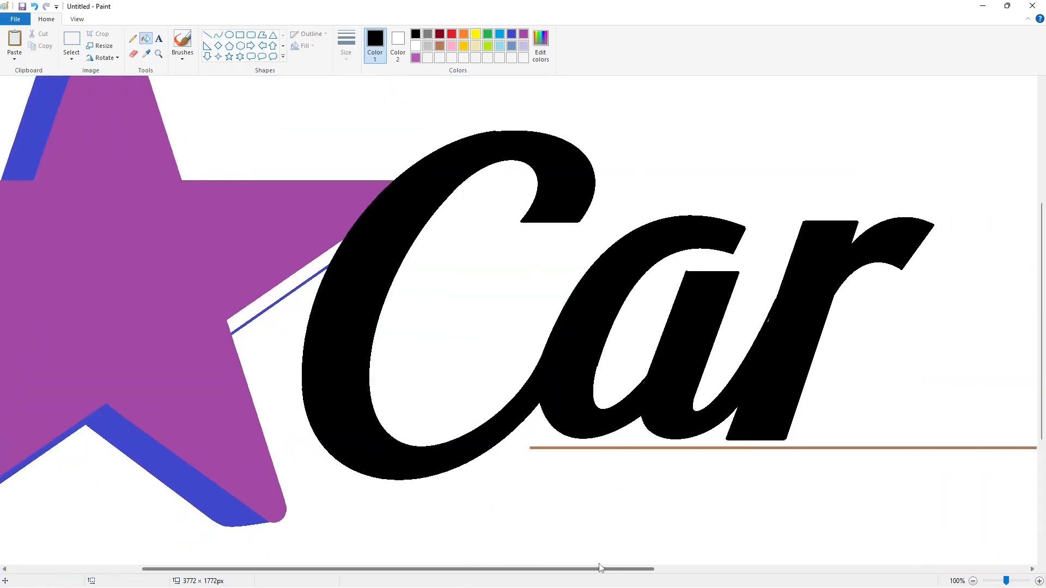
# Step: Draw the l's slanted stem as two parallel lines joined at the top, its first edge about 159 by 415 px
pyautogui.click(973, 581)
pyautogui.click(207, 34)
pyautogui.moveTo(624, 236); pyautogui.dragTo(581, 347)
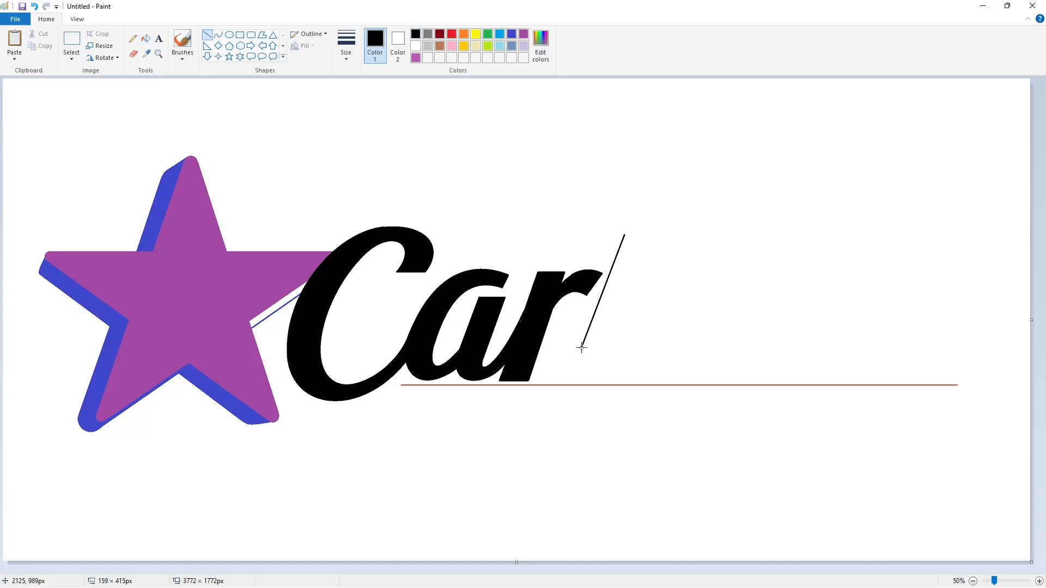
pyautogui.moveTo(650, 236); pyautogui.dragTo(606, 356)
# Step: Draw the l's rounded outer bottom as a curve from the foot of the stem's left edge
pyautogui.click(219, 35)
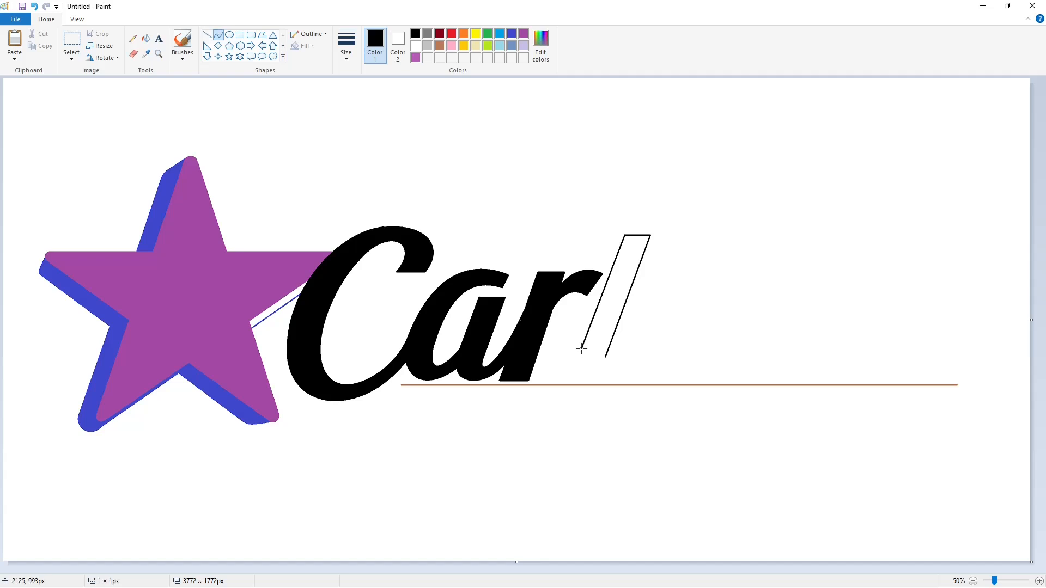
pyautogui.moveTo(582, 348)
pyautogui.mouseDown()
pyautogui.moveTo(634, 359)
pyautogui.moveTo(602, 393)
pyautogui.moveTo(611, 357)
pyautogui.moveTo(571, 374)
pyautogui.moveTo(603, 362)
pyautogui.mouseUp()
pyautogui.click(679, 376)
pyautogui.hotkey('ctrl', 'z')
pyautogui.hotkey('ctrl', 'y')
# Step: Curve the l's exit stroke up into the top of the s and draw the s's end cap and inner hook
pyautogui.moveTo(605, 357)
pyautogui.mouseDown()
pyautogui.moveTo(724, 273)
pyautogui.moveTo(692, 261)
pyautogui.moveTo(724, 273)
pyautogui.mouseUp()
pyautogui.click(598, 374)
pyautogui.click(616, 373)
pyautogui.click(662, 369)
pyautogui.click(730, 358)
pyautogui.hotkey('ctrl', 'z')
pyautogui.moveTo(724, 273)
pyautogui.mouseDown()
pyautogui.moveTo(679, 278)
pyautogui.moveTo(698, 261)
pyautogui.moveTo(716, 285)
pyautogui.moveTo(693, 298)
pyautogui.moveTo(738, 310)
pyautogui.moveTo(634, 359)
pyautogui.mouseUp()
pyautogui.click(801, 289)
pyautogui.click(207, 36)
pyautogui.click(218, 34)
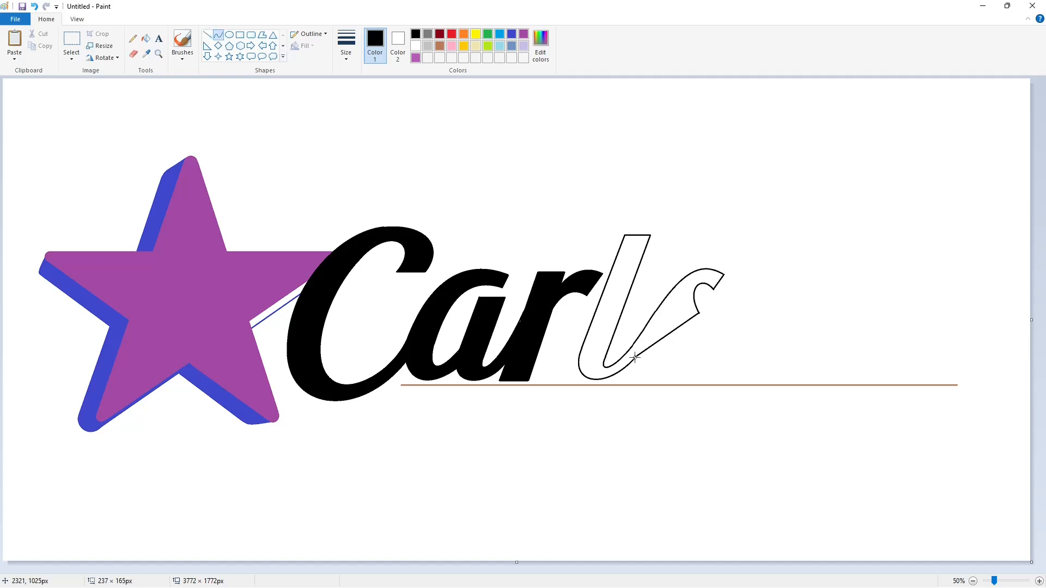
# Step: Draw the s's outer belly as a curve back to the l's exit stroke and curve its inner opening
pyautogui.moveTo(681, 333)
pyautogui.mouseDown()
pyautogui.moveTo(727, 361)
pyautogui.moveTo(672, 411)
pyautogui.mouseUp()
pyautogui.hotkey('ctrl', 'z')
pyautogui.moveTo(697, 314); pyautogui.dragTo(634, 360)
pyautogui.moveTo(719, 355); pyautogui.dragTo(660, 411)
pyautogui.click(746, 416)
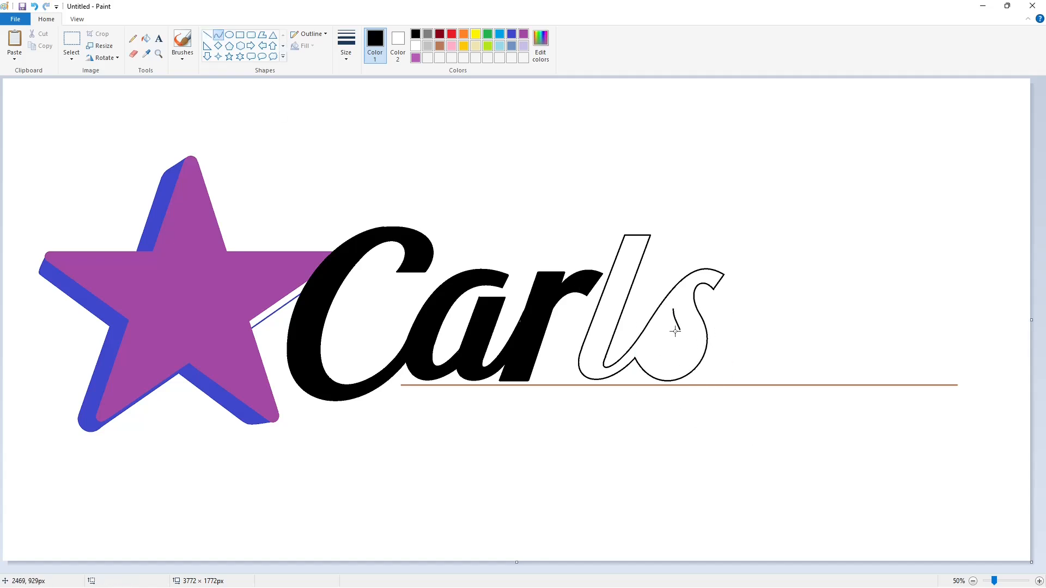
pyautogui.moveTo(675, 330)
pyautogui.mouseDown()
pyautogui.moveTo(647, 362)
pyautogui.moveTo(738, 359)
pyautogui.moveTo(757, 332)
pyautogui.mouseUp()
# Step: Fill the l and s outlines with black and inspect the filled letters up close
pyautogui.click(146, 38)
pyautogui.click(681, 299)
pyautogui.scroll(1, 961, 486)
pyautogui.moveTo(515, 570); pyautogui.dragTo(804, 570)
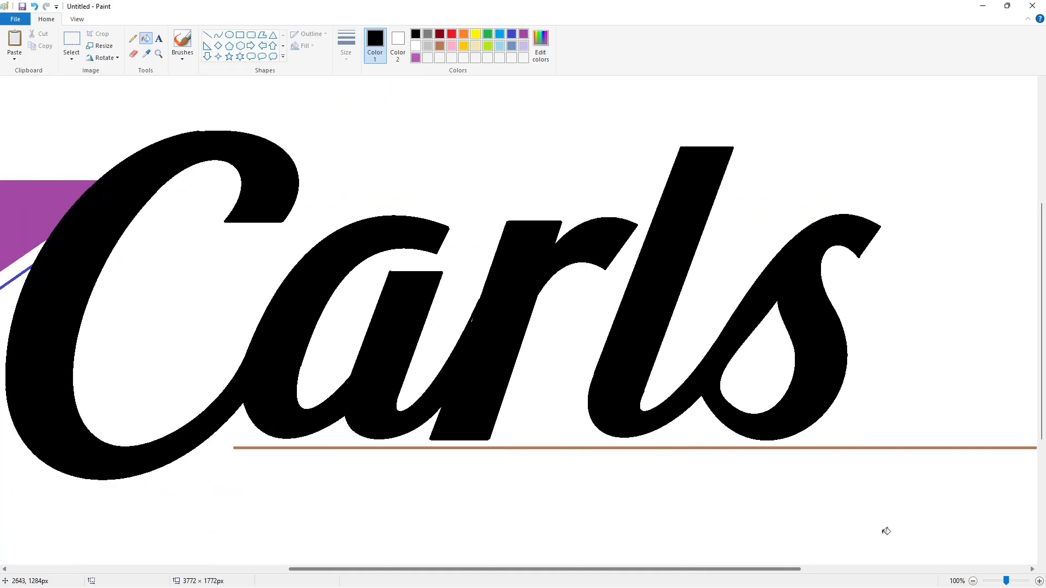
# Step: Draw an apostrophe between the l and s with a flat top about 51 px wide and curved sides, and fill it black
pyautogui.scroll(-1, 886, 531)
pyautogui.click(207, 34)
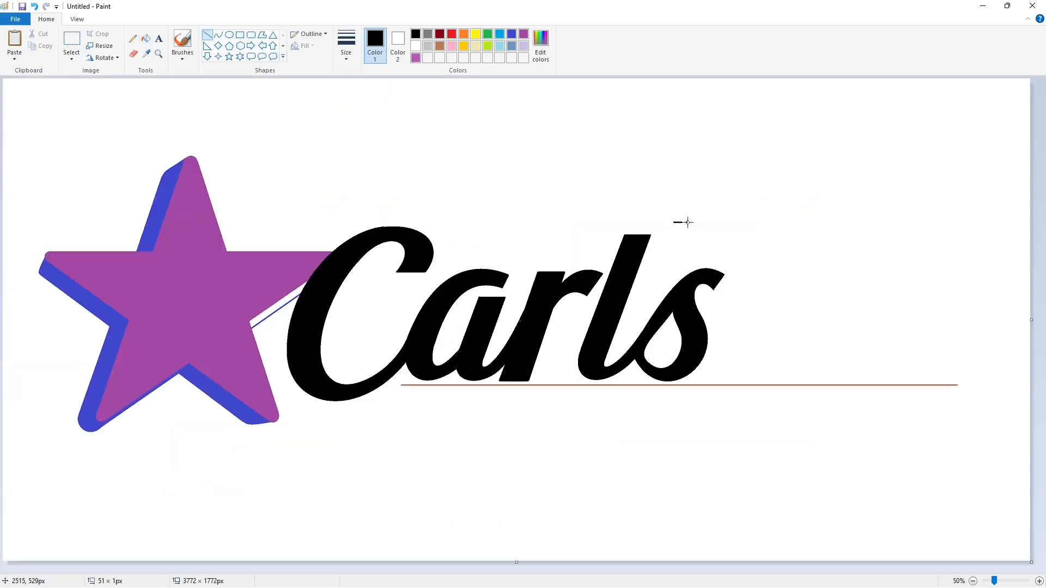
pyautogui.click(217, 34)
pyautogui.moveTo(688, 222); pyautogui.dragTo(670, 248)
pyautogui.click(146, 38)
pyautogui.click(679, 232)
# Step: Trim the apostrophe's top edge and lower tip with white straight lines
pyautogui.click(1038, 580)
pyautogui.moveTo(505, 566); pyautogui.dragTo(821, 541)
pyautogui.click(416, 46)
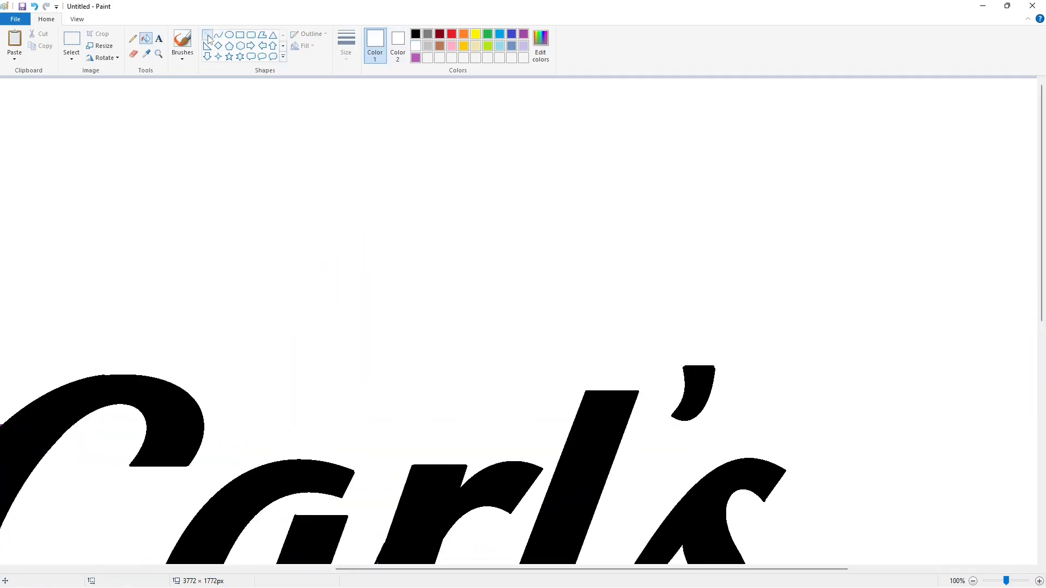
pyautogui.click(207, 34)
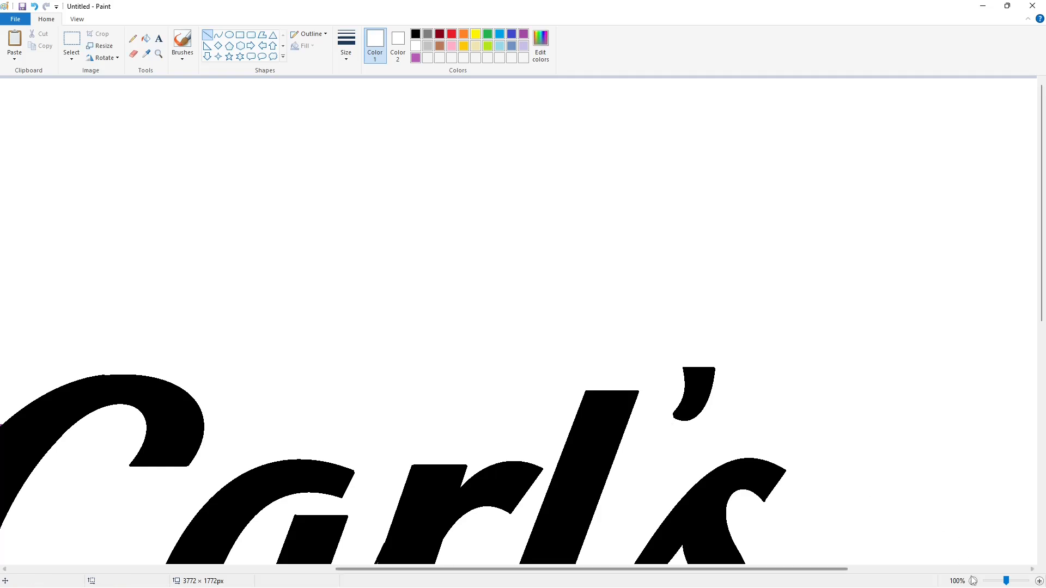
# Step: Draw the outer curve of the J's upper hook in black to the right of the s
pyautogui.keyDown('ctrl'); pyautogui.scroll(-1, 791, 403); pyautogui.keyUp('ctrl')
pyautogui.click(418, 35)
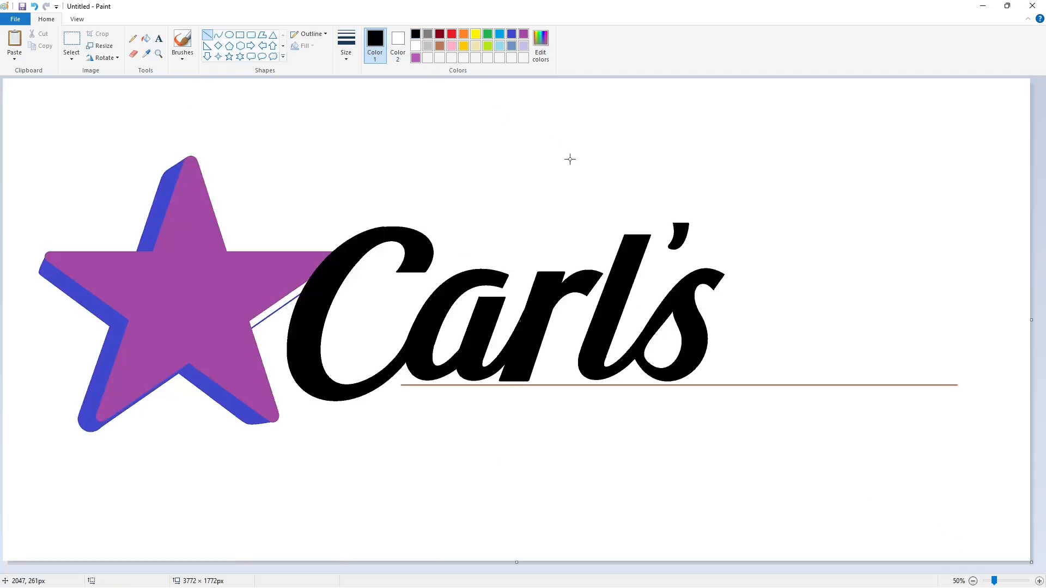
pyautogui.moveTo(775, 309); pyautogui.dragTo(842, 226)
pyautogui.moveTo(792, 282)
pyautogui.mouseDown()
pyautogui.moveTo(775, 286)
pyautogui.moveTo(787, 292)
pyautogui.moveTo(842, 227)
pyautogui.mouseUp()
pyautogui.hotkey('ctrl', 'z')
pyautogui.hotkey('ctrl', 'z')
pyautogui.click(220, 37)
pyautogui.moveTo(801, 270)
pyautogui.mouseDown()
pyautogui.moveTo(760, 281)
pyautogui.moveTo(776, 234)
pyautogui.mouseUp()
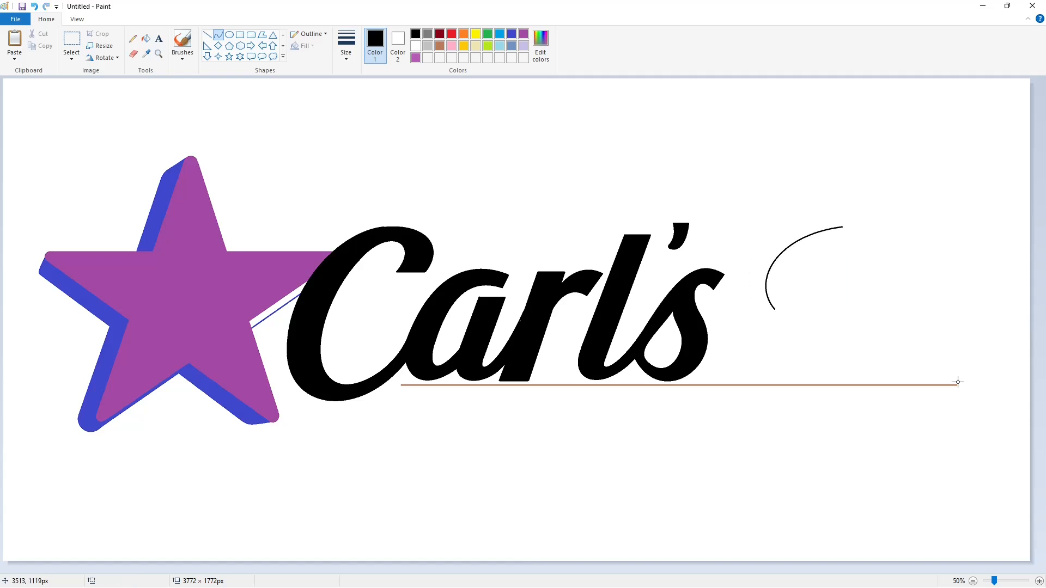
# Step: Extend the J's outer hook with a horizontal line about 440 px long from its upper end
pyautogui.click(1039, 581)
pyautogui.hscroll(2, 880, 531)
pyautogui.click(207, 35)
pyautogui.moveTo(800, 375); pyautogui.dragTo(1037, 375)
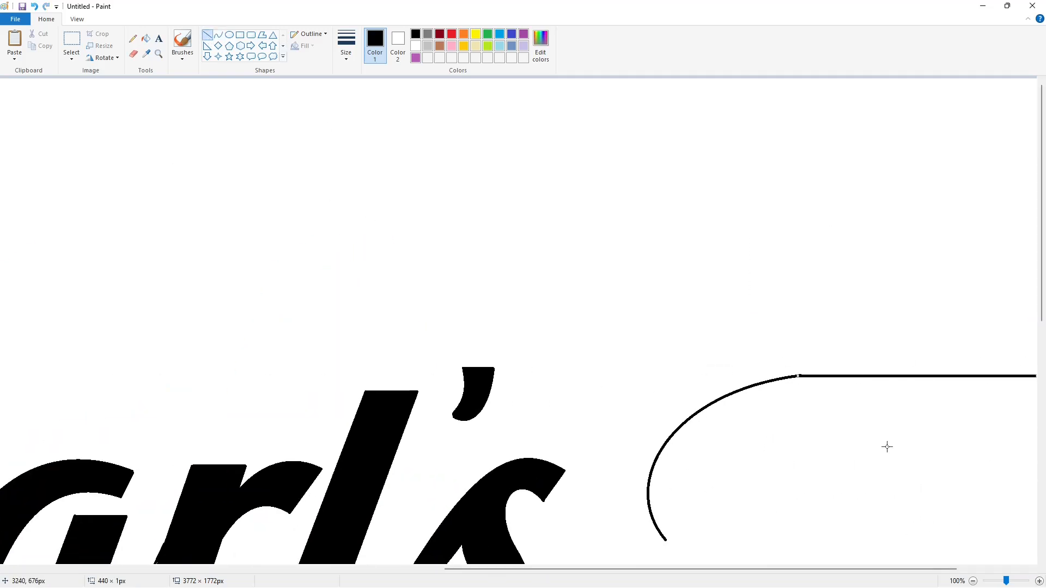
# Step: Draw the J hook's inner curve, about 241 by 259 px, running up from its short bottom cap
pyautogui.keyDown('ctrl'); pyautogui.scroll(-1, 826, 367); pyautogui.keyUp('ctrl')
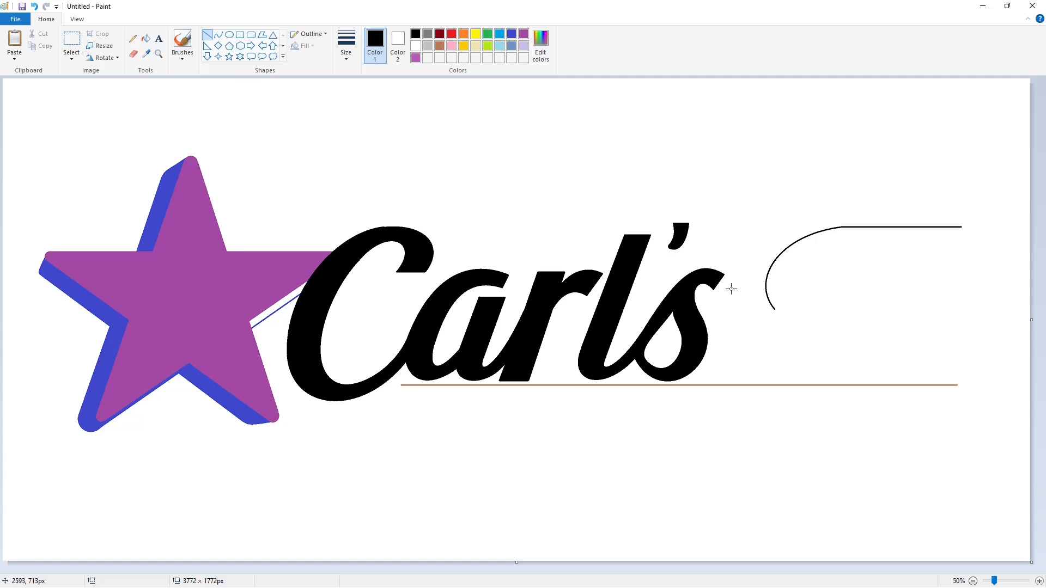
pyautogui.click(218, 35)
pyautogui.moveTo(791, 307); pyautogui.dragTo(859, 236)
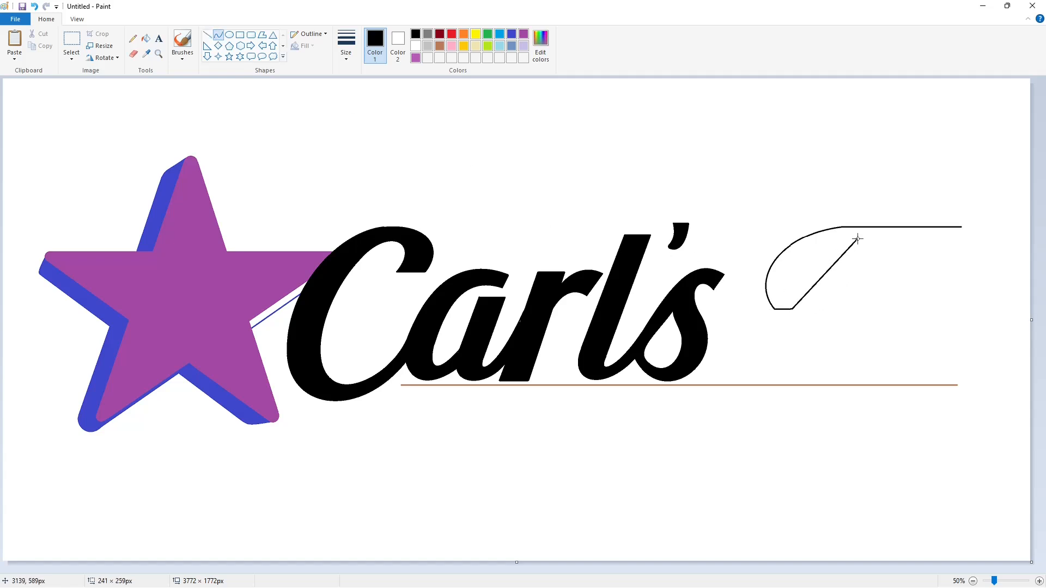
pyautogui.moveTo(826, 278)
pyautogui.mouseDown()
pyautogui.moveTo(775, 273)
pyautogui.moveTo(806, 234)
pyautogui.mouseUp()
# Step: Draw the lower horizontal line of the J's top bar from the inner curve's upper end
pyautogui.keyDown('ctrl'); pyautogui.scroll(1, 478, 541); pyautogui.keyUp('ctrl')
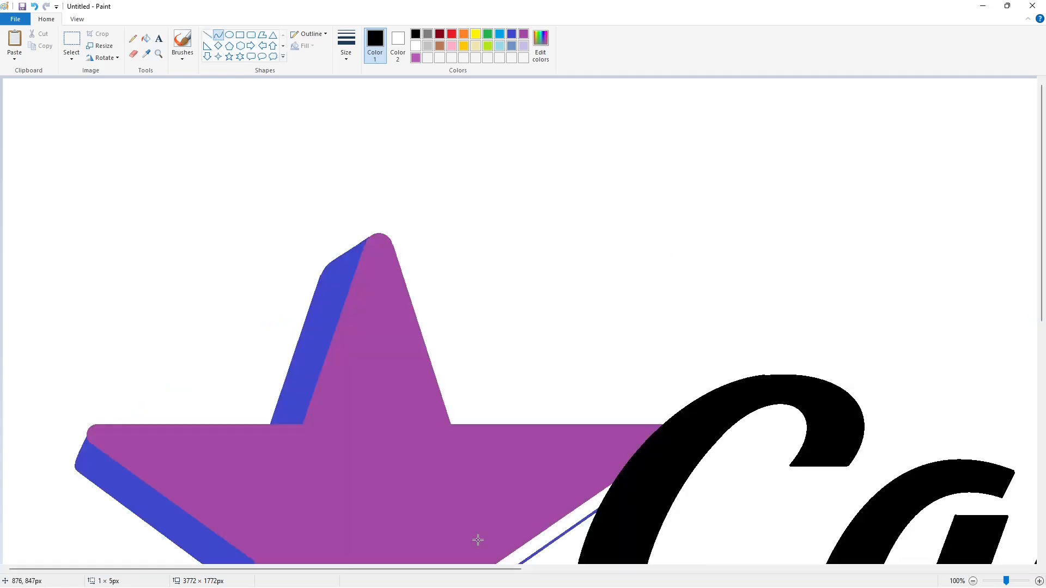
pyautogui.hscroll(5, 402, 184)
pyautogui.click(207, 34)
pyautogui.moveTo(752, 399); pyautogui.dragTo(995, 399)
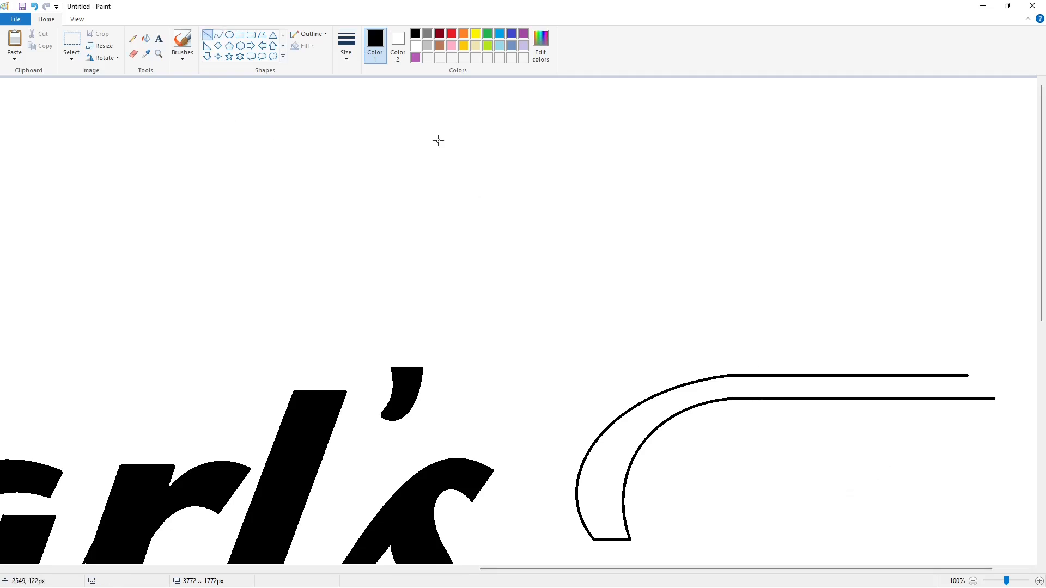
pyautogui.click(415, 46)
# Step: Draw the J's slanted stem as two parallel black lines descending from the top bar
pyautogui.keyDown('ctrl'); pyautogui.scroll(-1, 946, 537); pyautogui.keyUp('ctrl')
pyautogui.click(415, 33)
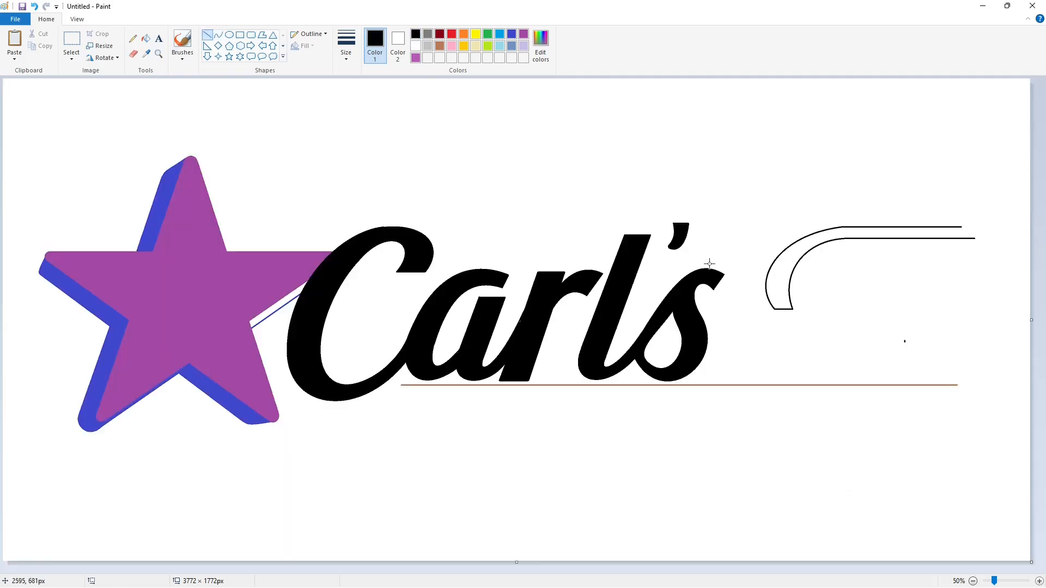
pyautogui.moveTo(858, 238)
pyautogui.mouseDown()
pyautogui.moveTo(815, 350)
pyautogui.moveTo(819, 341)
pyautogui.mouseUp()
pyautogui.click(854, 296)
pyautogui.moveTo(898, 212)
pyautogui.mouseDown()
pyautogui.moveTo(854, 331)
pyautogui.moveTo(767, 389)
pyautogui.moveTo(855, 402)
pyautogui.moveTo(747, 366)
pyautogui.moveTo(774, 348)
pyautogui.mouseUp()
# Step: Draw the J's looped tail with outer and inner curves sweeping below the baseline
pyautogui.click(219, 35)
pyautogui.click(870, 385)
pyautogui.moveTo(852, 338); pyautogui.dragTo(747, 330)
pyautogui.click(804, 472)
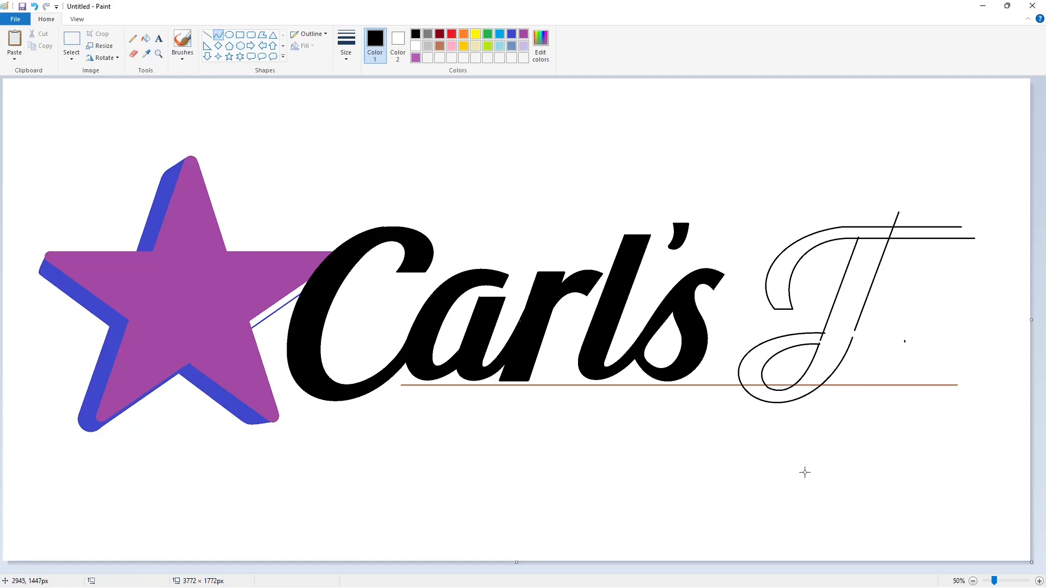
# Step: Curve the stroke connecting the J to the next letter and draw the second r's slanted stem with straight lines
pyautogui.moveTo(871, 324); pyautogui.dragTo(851, 339)
pyautogui.click(207, 35)
pyautogui.moveTo(900, 272); pyautogui.dragTo(862, 379)
pyautogui.click(862, 406)
pyautogui.moveTo(899, 272)
pyautogui.mouseDown()
pyautogui.moveTo(928, 272)
pyautogui.moveTo(892, 380)
pyautogui.mouseUp()
pyautogui.click(879, 385)
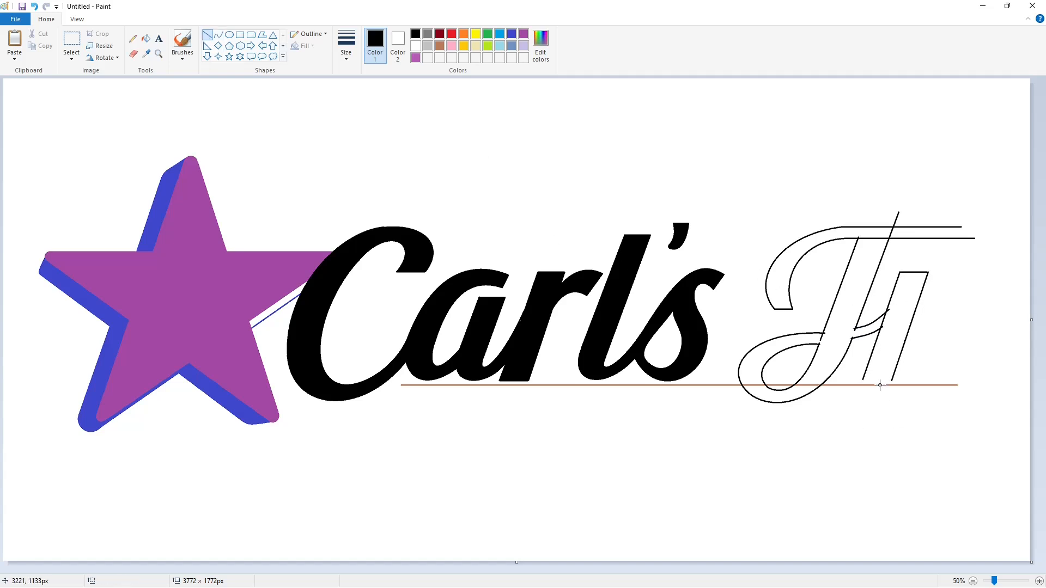
pyautogui.click(889, 427)
# Step: Draw the second r's arm with an upper curve, a slanted end cap and a lower curve
pyautogui.click(218, 34)
pyautogui.moveTo(964, 273); pyautogui.dragTo(923, 289)
pyautogui.click(940, 266)
pyautogui.click(940, 266)
pyautogui.click(194, 116)
pyautogui.click(207, 34)
pyautogui.click(218, 34)
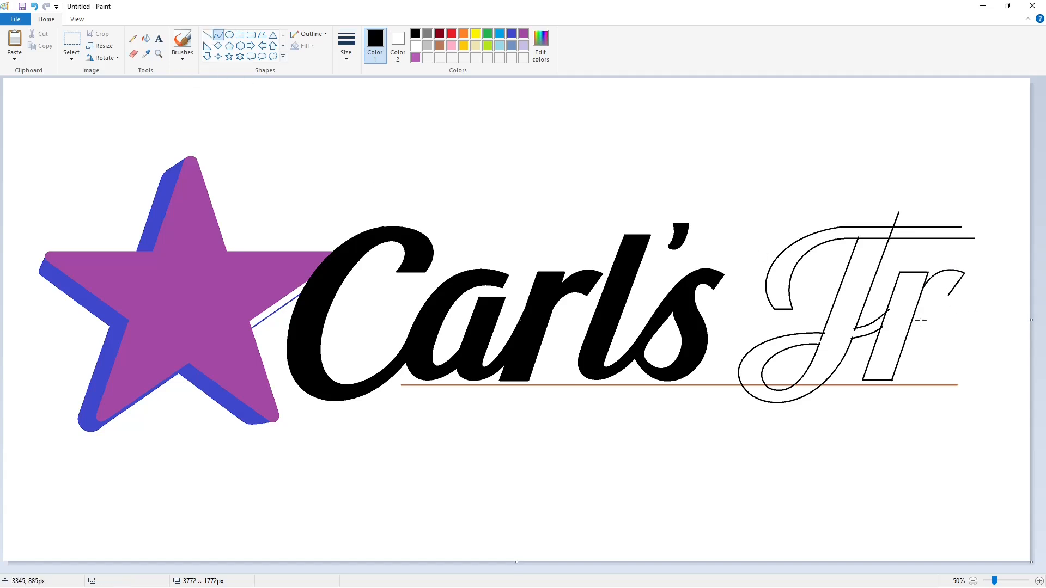
pyautogui.moveTo(916, 303); pyautogui.dragTo(933, 288)
pyautogui.click(933, 288)
# Step: Draw a small circle below the lettering and place a skewed copy of it after the second r as the period
pyautogui.click(229, 34)
pyautogui.moveTo(922, 357)
pyautogui.mouseDown()
pyautogui.moveTo(942, 380)
pyautogui.moveTo(604, 486)
pyautogui.mouseUp()
pyautogui.click(71, 39)
pyautogui.moveTo(564, 434); pyautogui.dragTo(639, 514)
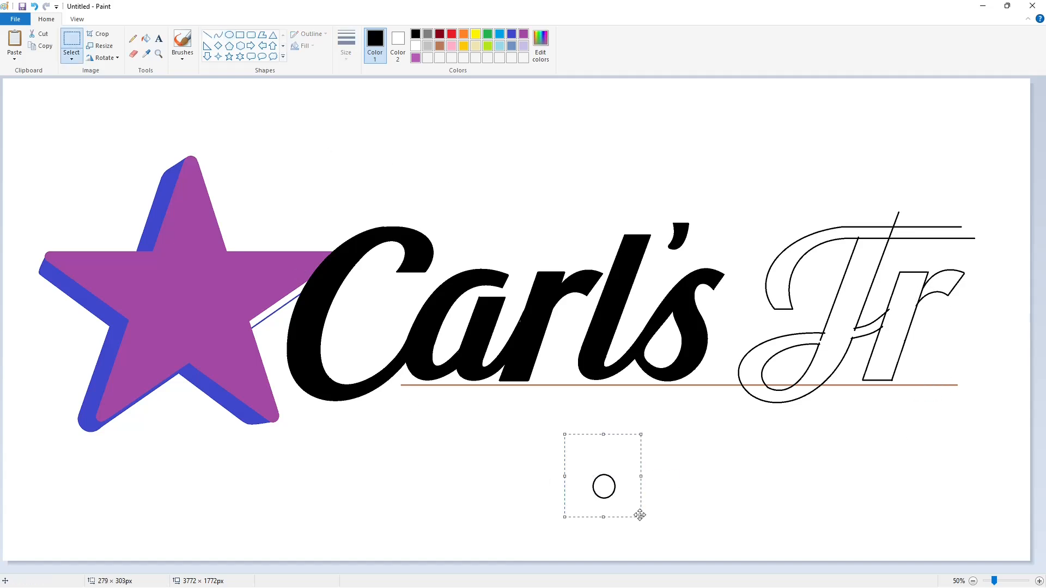
pyautogui.hotkey('ctrl', 'c')
pyautogui.hotkey('ctrl', 'v')
pyautogui.click(103, 45)
pyautogui.press('Return')
pyautogui.moveTo(46, 121); pyautogui.dragTo(937, 361)
# Step: Fill the J, the second r and the period with black, including the loop's sections around the guide line
pyautogui.click(1039, 581)
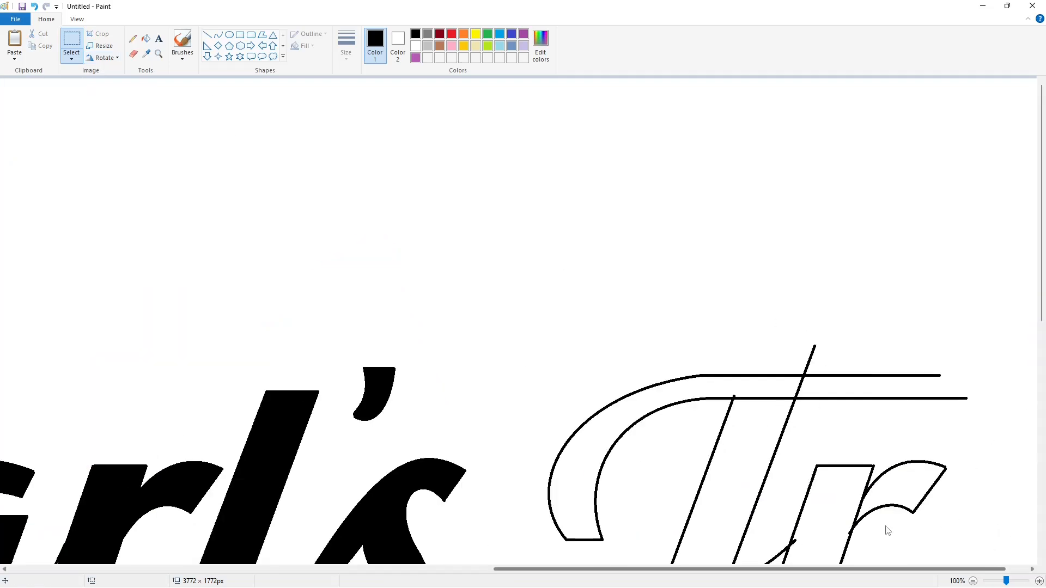
pyautogui.scroll(-5, 817, 381)
pyautogui.click(145, 38)
pyautogui.click(675, 272)
pyautogui.click(871, 237)
pyautogui.click(827, 412)
pyautogui.click(493, 463)
pyautogui.click(480, 447)
pyautogui.click(585, 447)
pyautogui.click(587, 170)
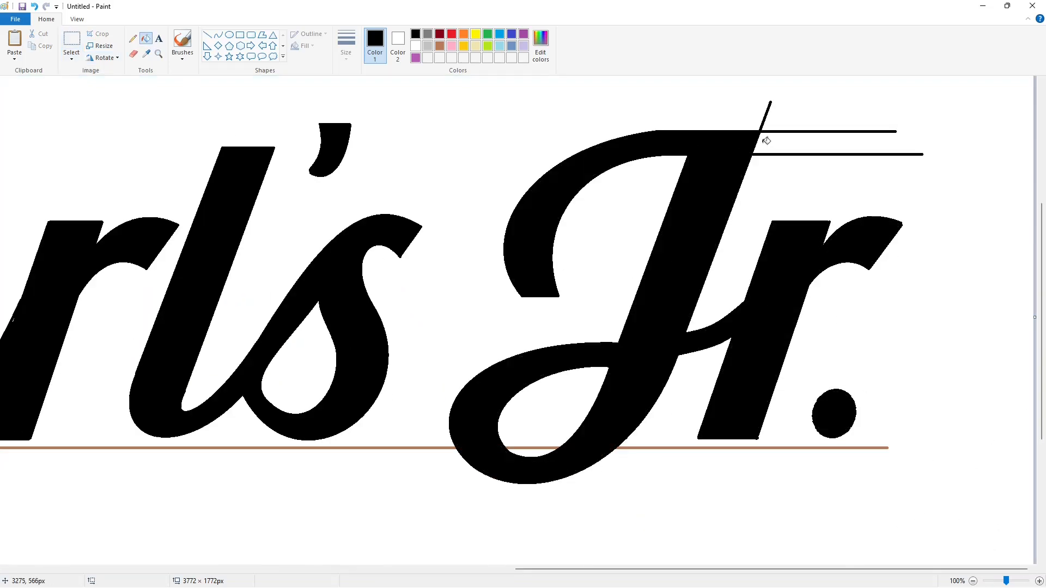
# Step: Cut the overshooting lines off the J's top corner and trim the second r's foot with white lines
pyautogui.click(208, 34)
pyautogui.click(416, 46)
pyautogui.moveTo(745, 127); pyautogui.dragTo(808, 128)
pyautogui.moveTo(747, 163); pyautogui.dragTo(768, 116)
pyautogui.click(807, 114)
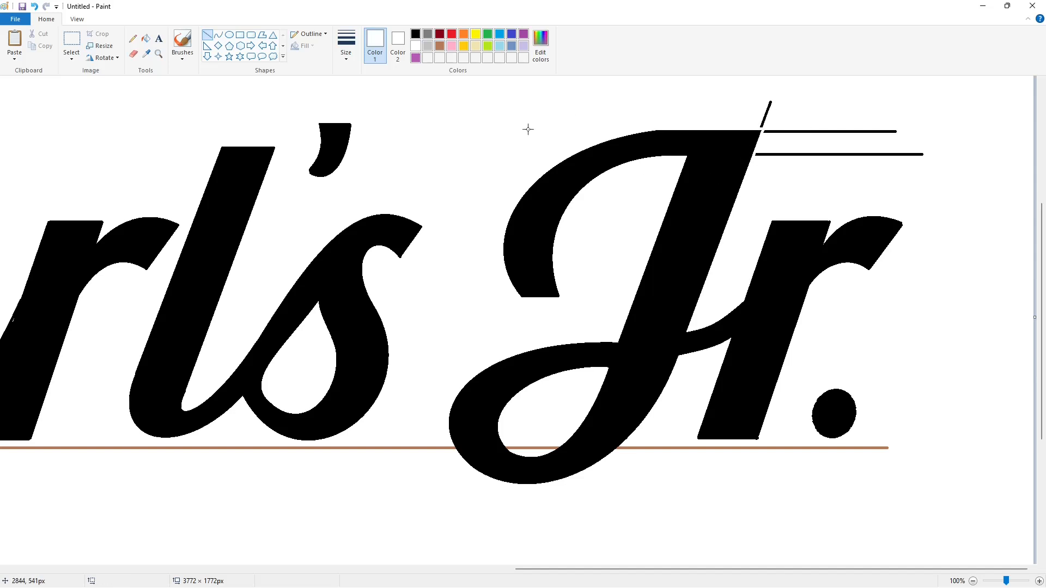
pyautogui.moveTo(693, 439); pyautogui.dragTo(773, 440)
pyautogui.click(808, 381)
# Step: Fill the leftover line stubs beside the J and the brown baseline guide with white
pyautogui.click(146, 39)
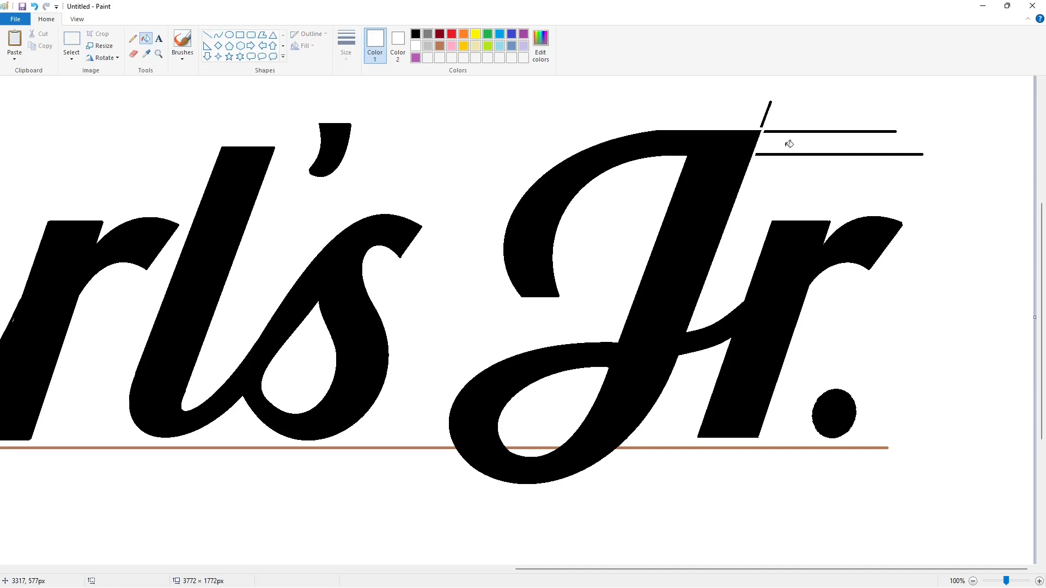
pyautogui.click(788, 131)
pyautogui.click(794, 154)
pyautogui.click(766, 115)
pyautogui.click(708, 448)
pyautogui.click(534, 448)
pyautogui.click(433, 448)
pyautogui.click(207, 35)
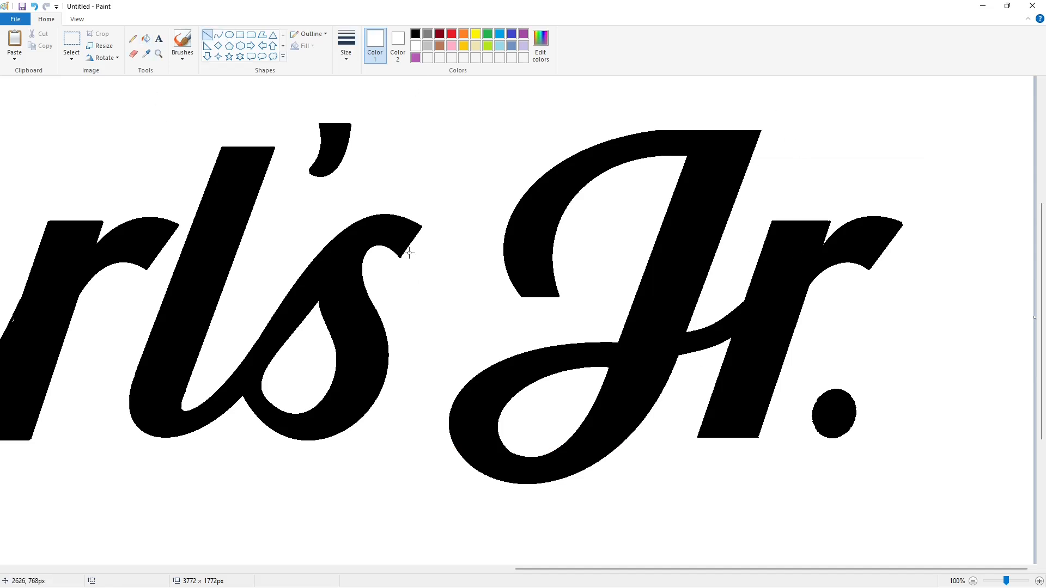
# Step: Recolor the star's purple face with lavender
pyautogui.scroll(-1, 908, 561)
pyautogui.click(523, 46)
pyautogui.click(146, 39)
pyautogui.click(201, 268)
# Step: Draw the star's left eyebrow, about 55 by 29 px, and the closed eye below it as thick black curves
pyautogui.click(217, 35)
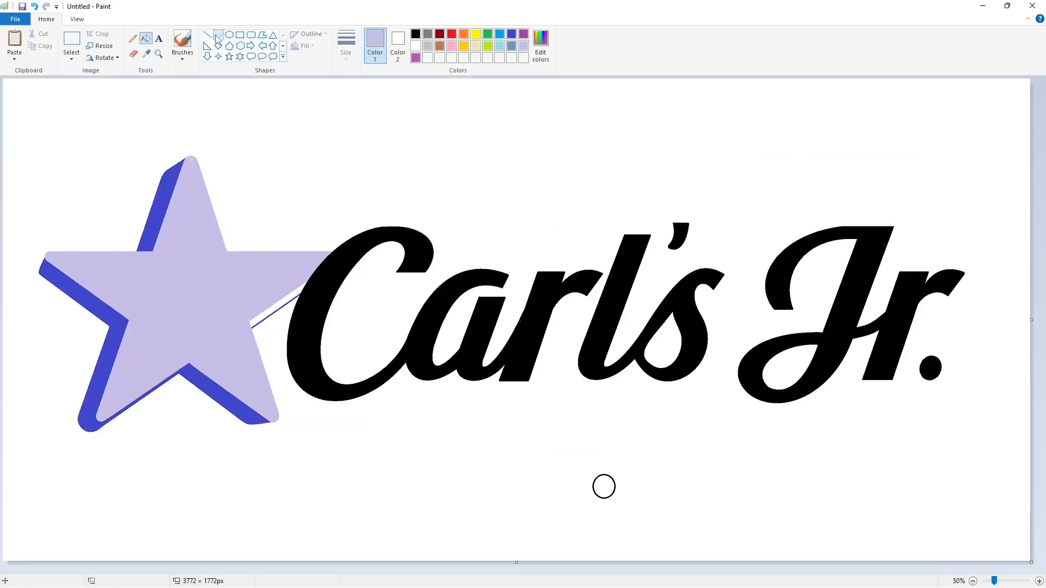
pyautogui.click(346, 47)
pyautogui.click(415, 33)
pyautogui.moveTo(151, 271); pyautogui.dragTo(167, 265)
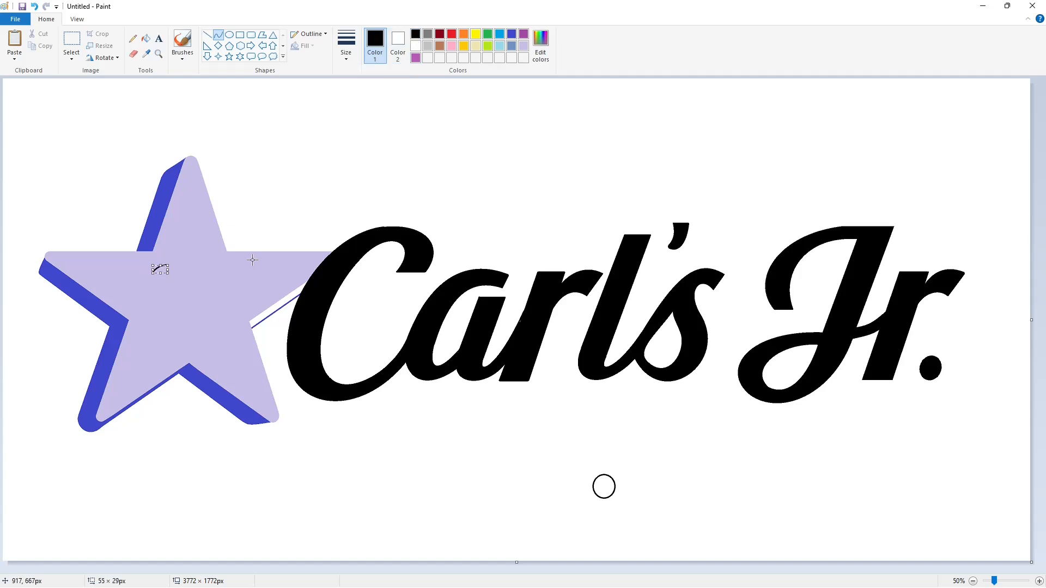
pyautogui.press('Return')
pyautogui.moveTo(162, 284); pyautogui.dragTo(197, 299)
# Step: Copy the left eye and brow and place a mirrored copy on the star's right side
pyautogui.click(72, 39)
pyautogui.hotkey('ctrl', 'c')
pyautogui.hotkey('ctrl', 'v')
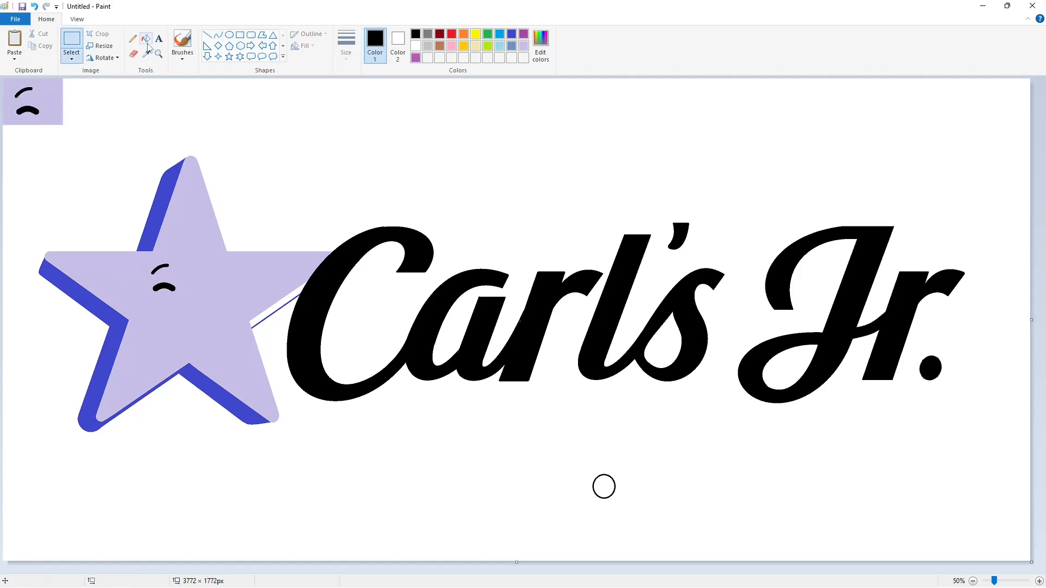
pyautogui.click(145, 38)
pyautogui.click(72, 40)
pyautogui.hotkey('ctrl', 'v')
pyautogui.moveTo(27, 106); pyautogui.dragTo(213, 284)
# Step: Draw short, thick black strokes marking both corners of the star's mouth
pyautogui.click(207, 35)
pyautogui.click(415, 34)
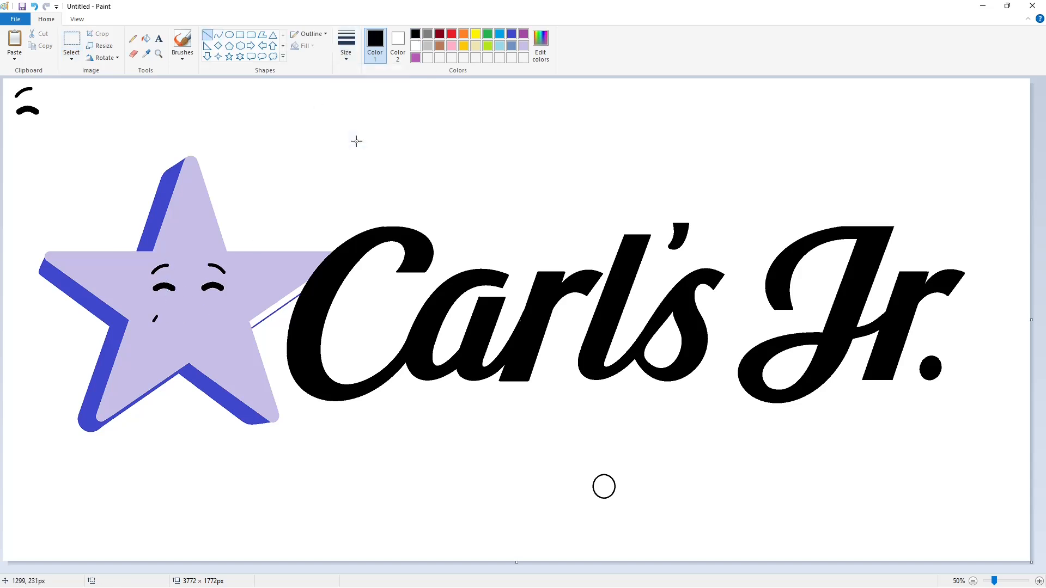
pyautogui.click(345, 53)
pyautogui.click(371, 96)
pyautogui.moveTo(154, 319)
pyautogui.mouseDown()
pyautogui.moveTo(222, 318)
pyautogui.moveTo(189, 337)
pyautogui.moveTo(221, 320)
pyautogui.mouseUp()
# Step: Draw a black downward-bowed curve between the two mouth corners as the smile's upper edge
pyautogui.click(218, 34)
pyautogui.hotkey('ctrl', 'z')
pyautogui.hotkey('ctrl', 'z')
pyautogui.click(189, 334)
pyautogui.moveTo(194, 324); pyautogui.dragTo(210, 352)
pyautogui.hotkey('ctrl', 'z')
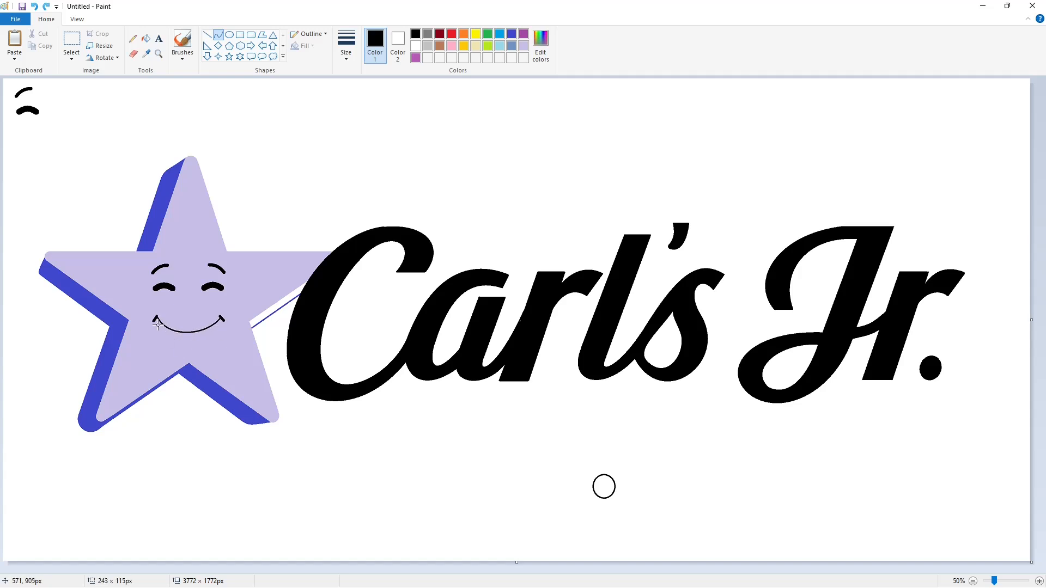
# Step: Add a deeper black curve about 243 px wide as the smile's lower edge and fill the mouth with black
pyautogui.moveTo(156, 320); pyautogui.dragTo(200, 350)
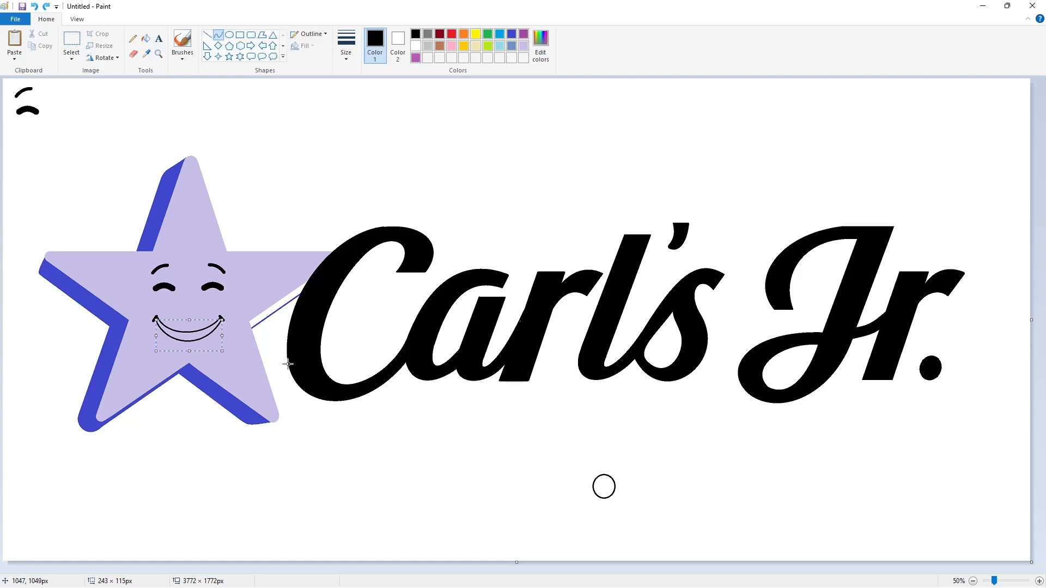
pyautogui.click(146, 38)
pyautogui.click(189, 330)
# Step: Draw a small curved black nose about 55 px wide and fill the star's open side strip beside the C with indigo
pyautogui.click(218, 35)
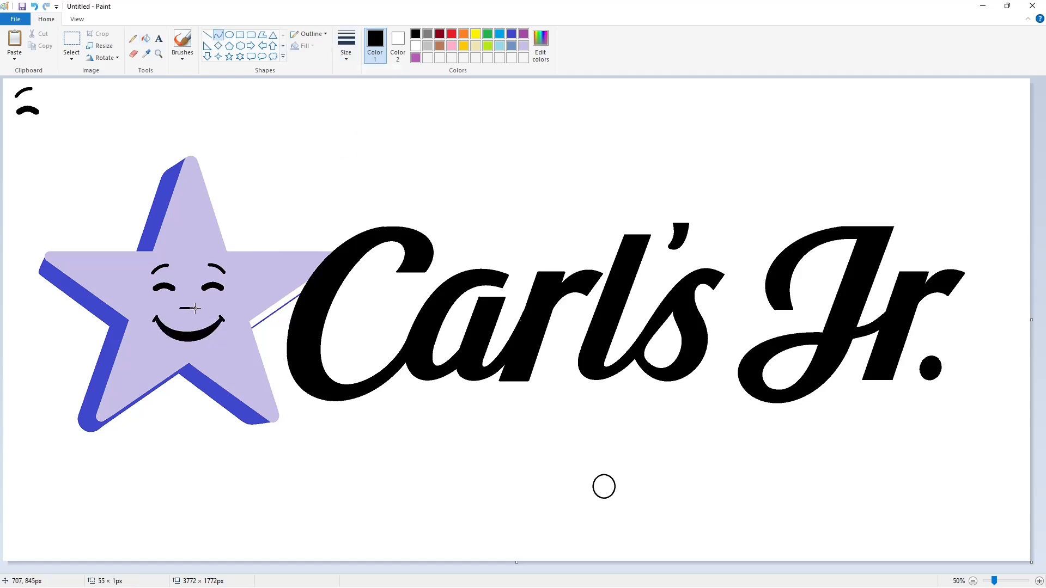
pyautogui.moveTo(191, 311); pyautogui.dragTo(189, 316)
pyautogui.click(145, 38)
pyautogui.click(511, 33)
pyautogui.click(275, 309)
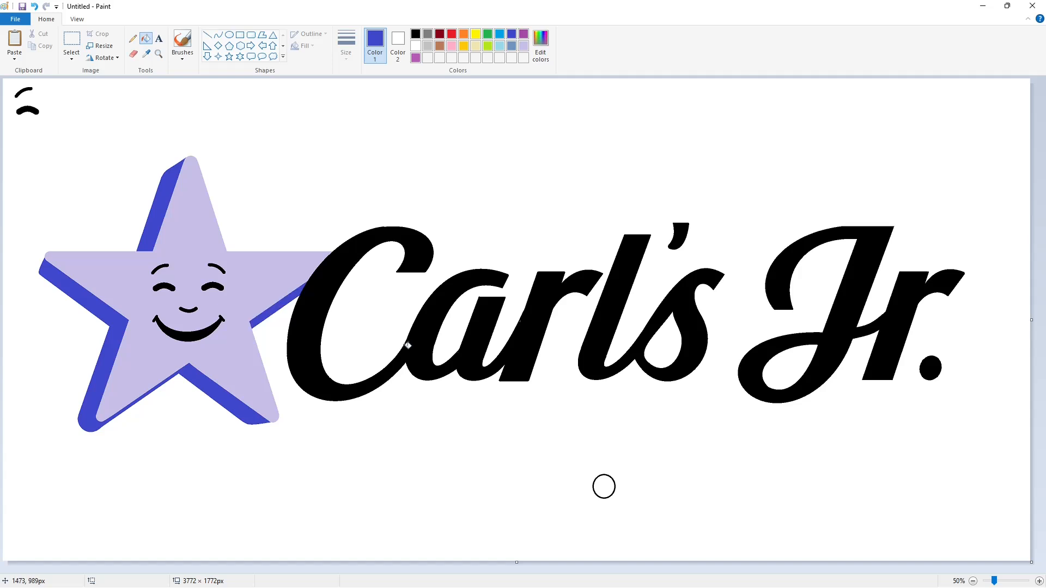
# Step: Fill the leftover eye and brow copy in the canvas corner and the spare circle below the lettering with white
pyautogui.click(416, 46)
pyautogui.click(26, 91)
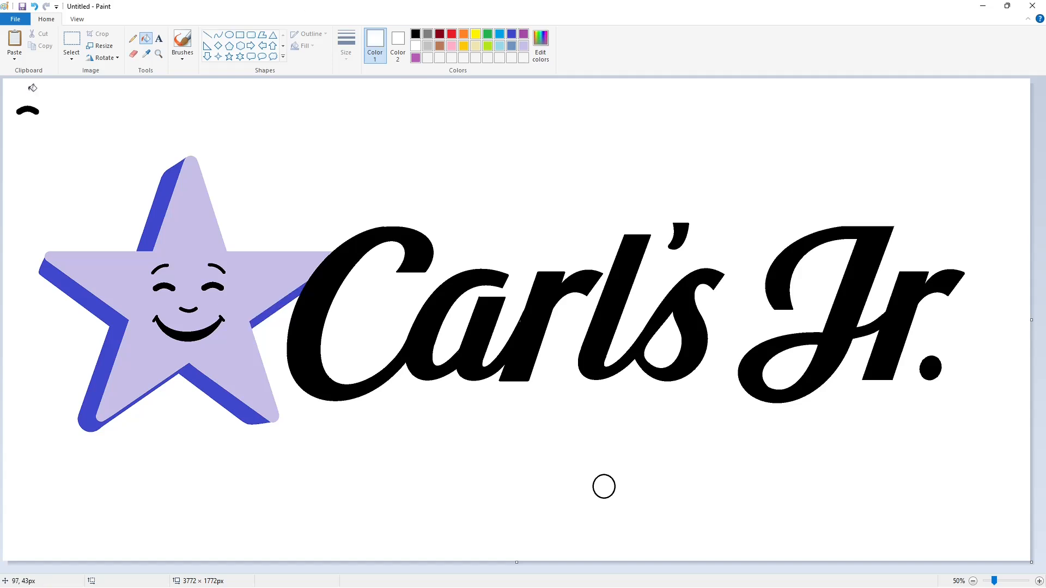
pyautogui.click(29, 110)
# Step: Trim the top edge of the a in "Carl's" with a white line and smooth the joints around the a and r with black lines
pyautogui.click(1039, 582)
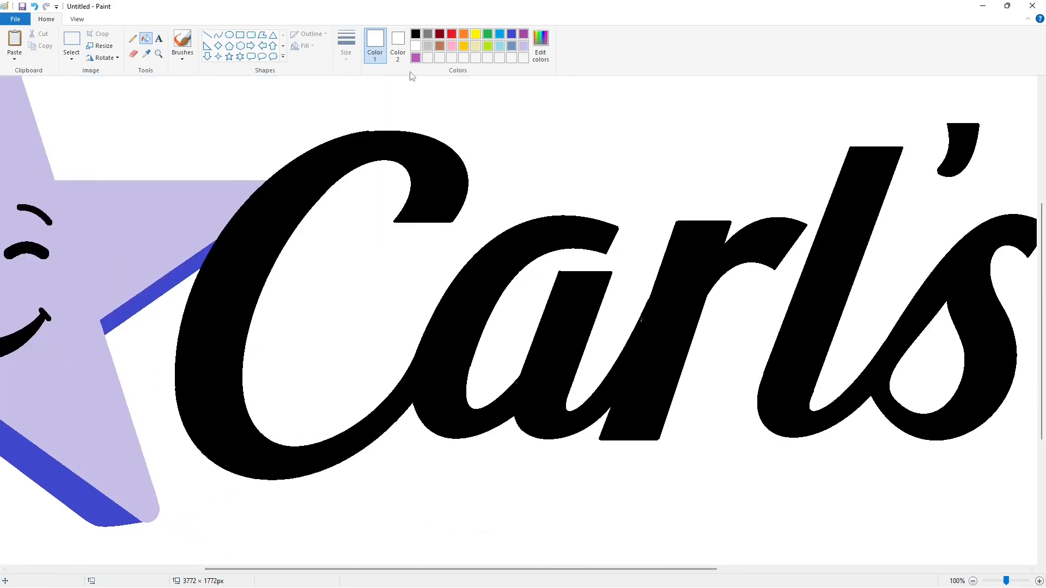
pyautogui.click(207, 34)
pyautogui.moveTo(547, 213); pyautogui.dragTo(606, 213)
pyautogui.click(416, 34)
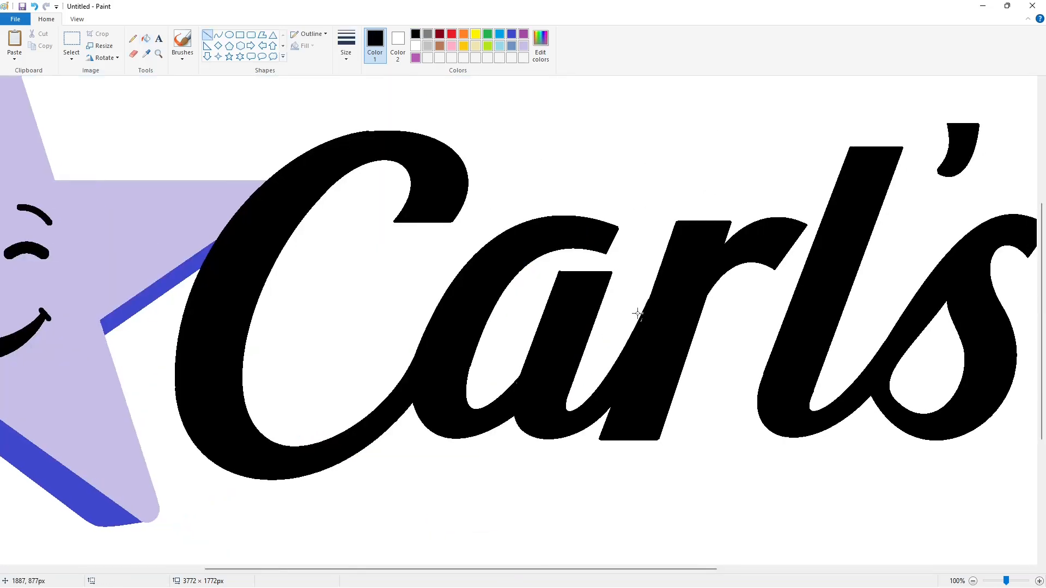
pyautogui.moveTo(650, 303); pyautogui.dragTo(658, 288)
pyautogui.moveTo(516, 387); pyautogui.dragTo(532, 362)
# Step: Trim the top edge of the r in "Jr." with a horizontal white line about 165 px long
pyautogui.hscroll(10, 506, 496)
pyautogui.click(415, 47)
pyautogui.moveTo(861, 216); pyautogui.dragTo(951, 216)
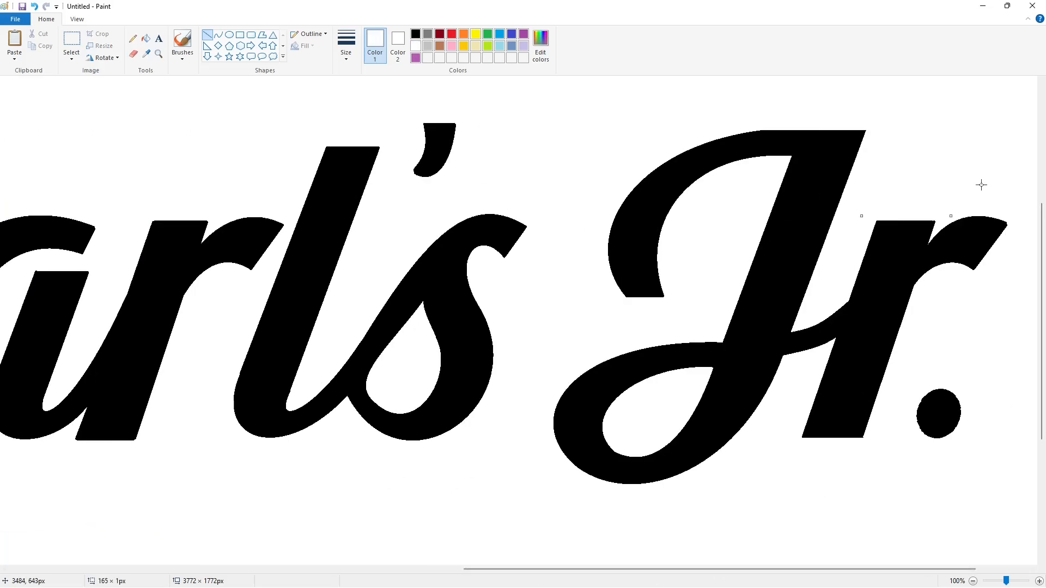
# Step: Fill the star's face with gold and its 3D side edges with red
pyautogui.click(973, 581)
pyautogui.click(146, 39)
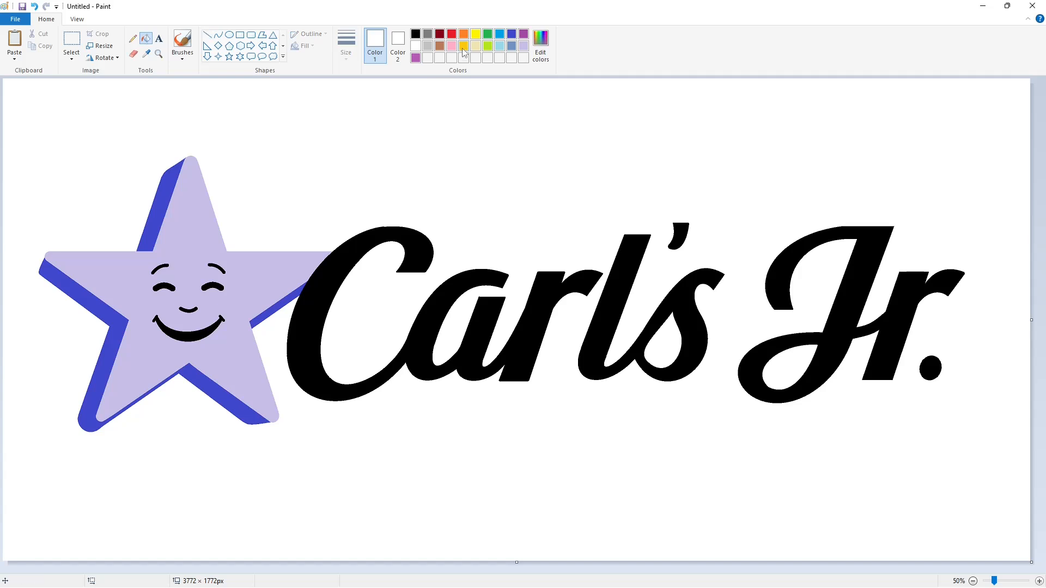
pyautogui.click(464, 46)
pyautogui.click(218, 224)
pyautogui.click(451, 34)
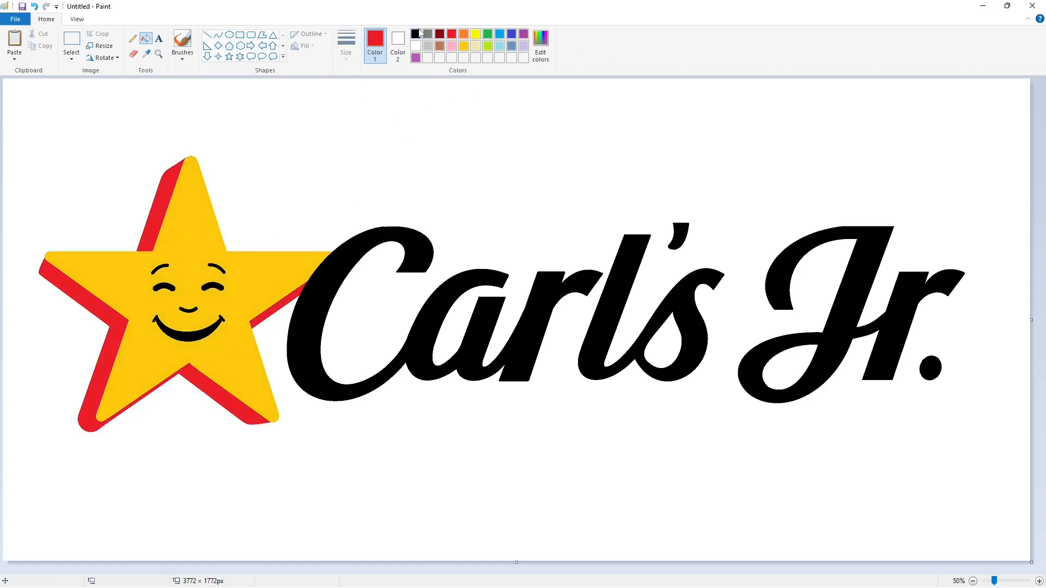
# Step: Mix a custom near-black gray of about RGB 30, 30, 30 and fill all the "Carl's Jr." lettering, apostrophe and period with it
pyautogui.click(417, 34)
pyautogui.click(540, 41)
pyautogui.click(639, 312)
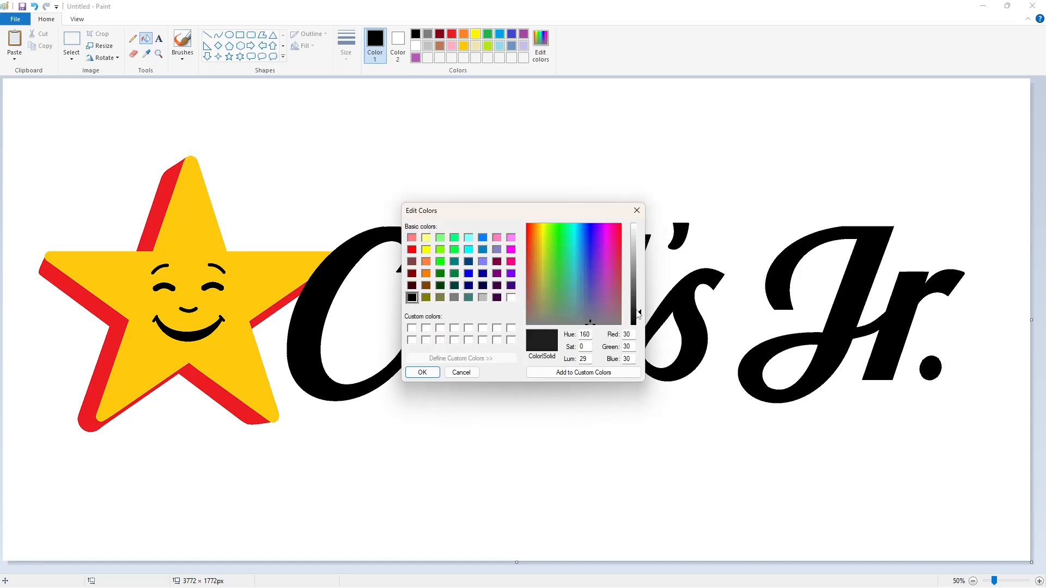
pyautogui.click(423, 372)
pyautogui.click(515, 315)
pyautogui.click(613, 297)
pyautogui.click(678, 235)
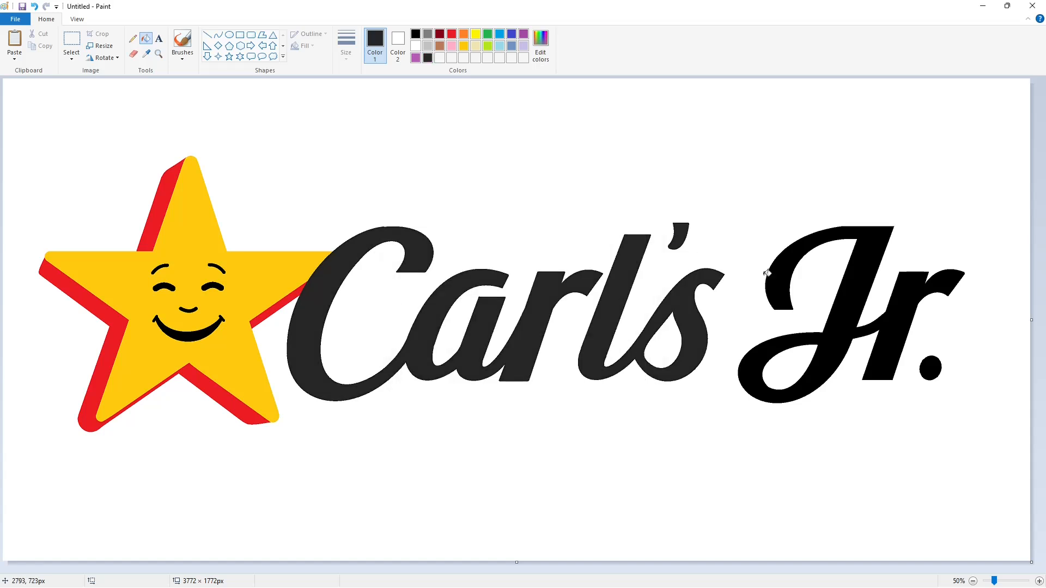
pyautogui.click(769, 273)
pyautogui.click(933, 364)
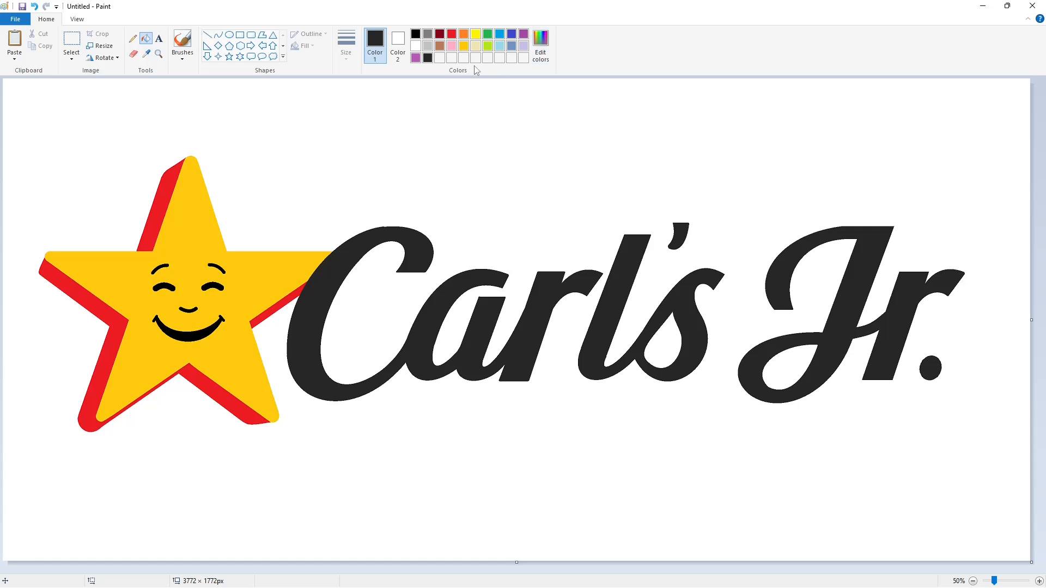
# Step: Mix a lighter yellow with RGB 255, 205, 34 from the gold and recolor the star's face with it
pyautogui.click(463, 46)
pyautogui.click(541, 40)
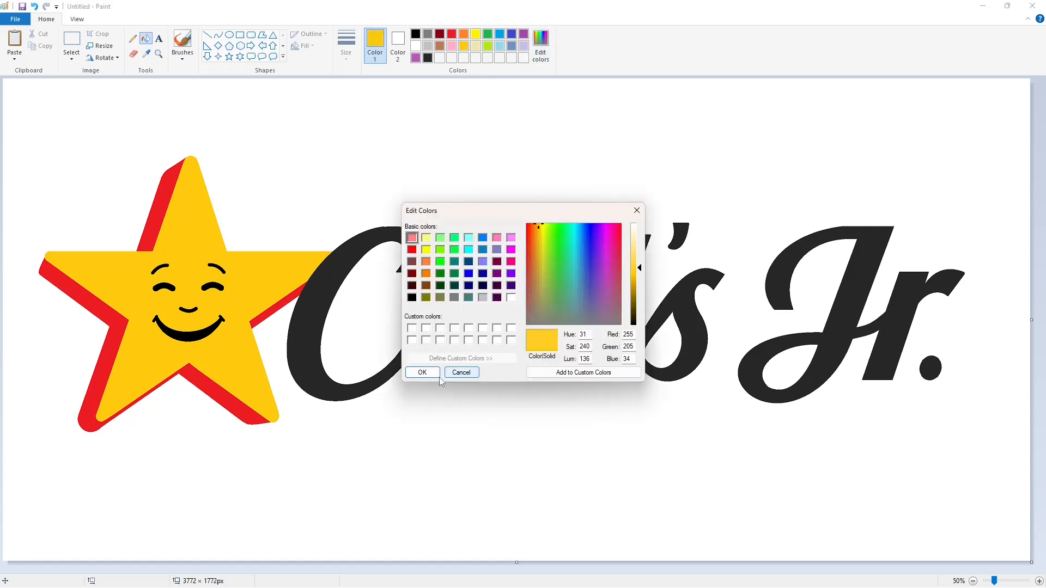
pyautogui.click(422, 372)
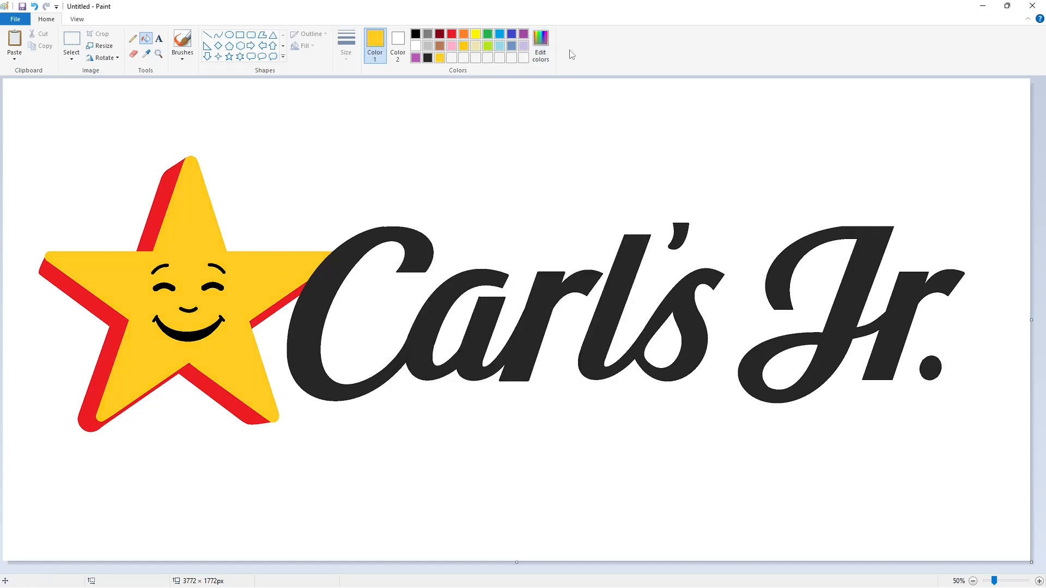